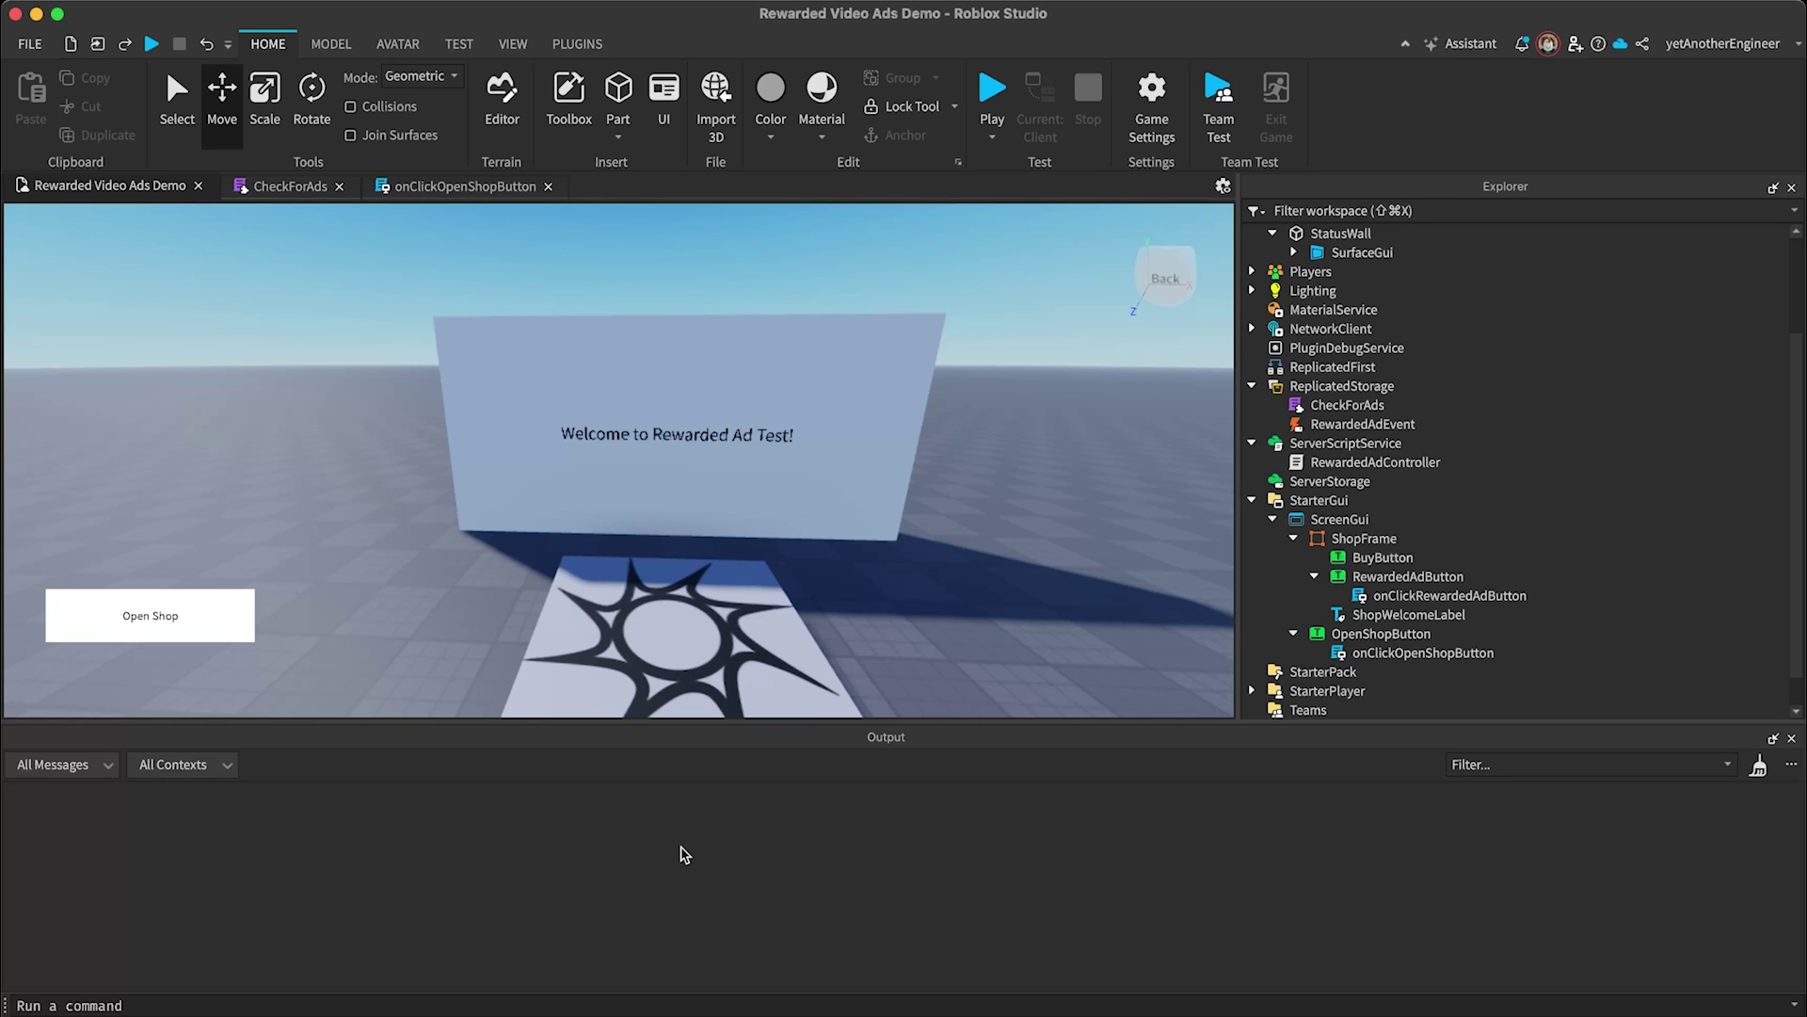
Play-test the experience, open the shop and watch a rewarded video ad.
{"action": "left_click", "coordinate": [992, 96]}
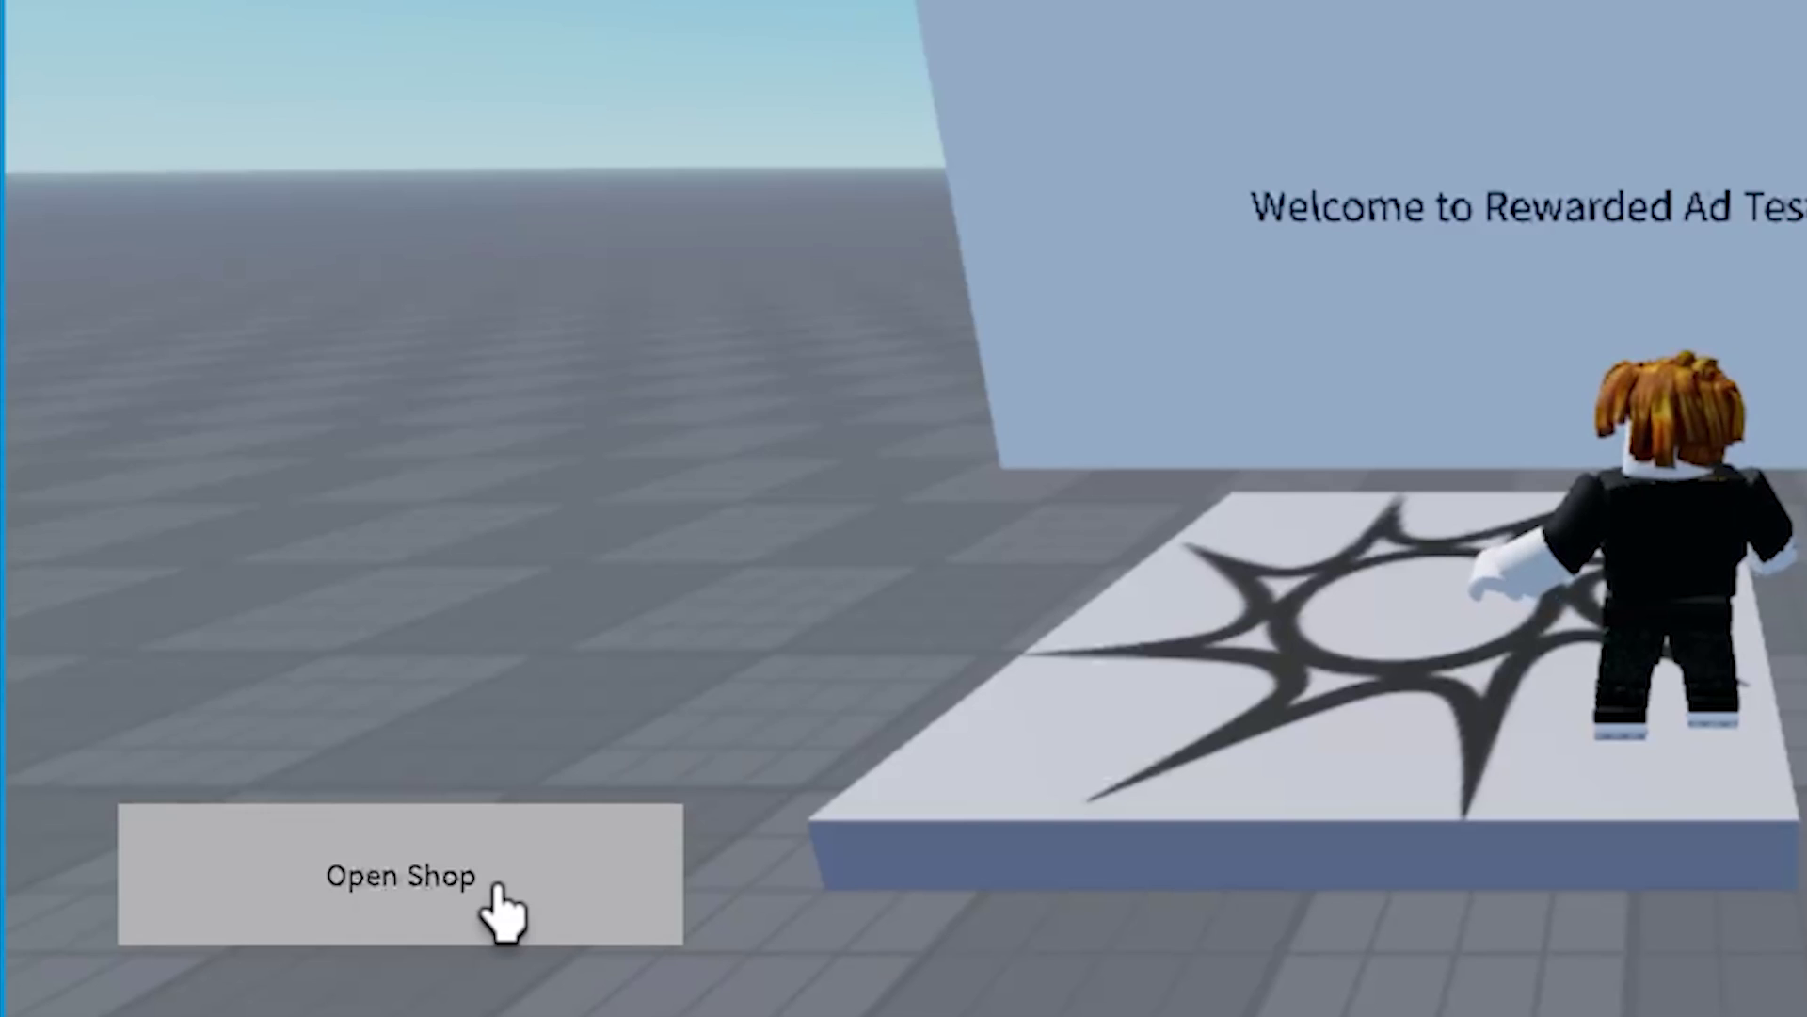
{"action": "left_click", "coordinate": [192, 636]}
{"action": "right_click_drag", "start_coordinate": [970, 686], "coordinate": [969, 686]}
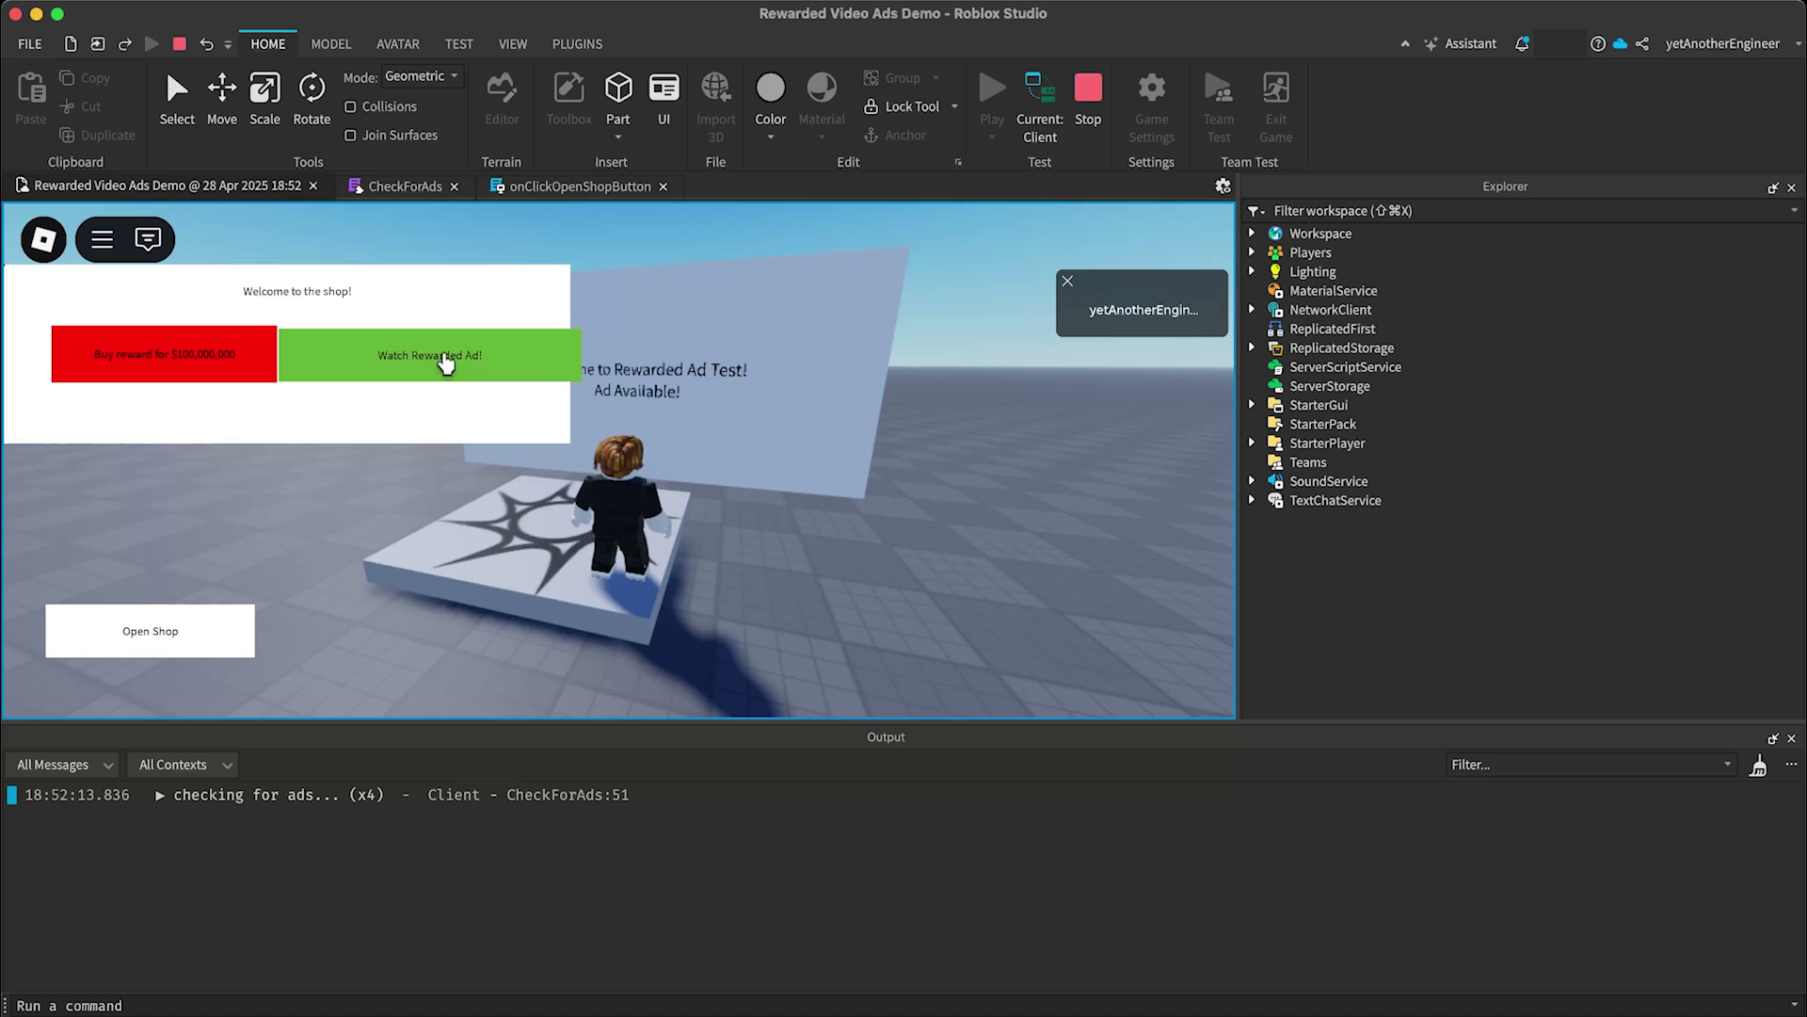
{"action": "left_click", "coordinate": [445, 363]}
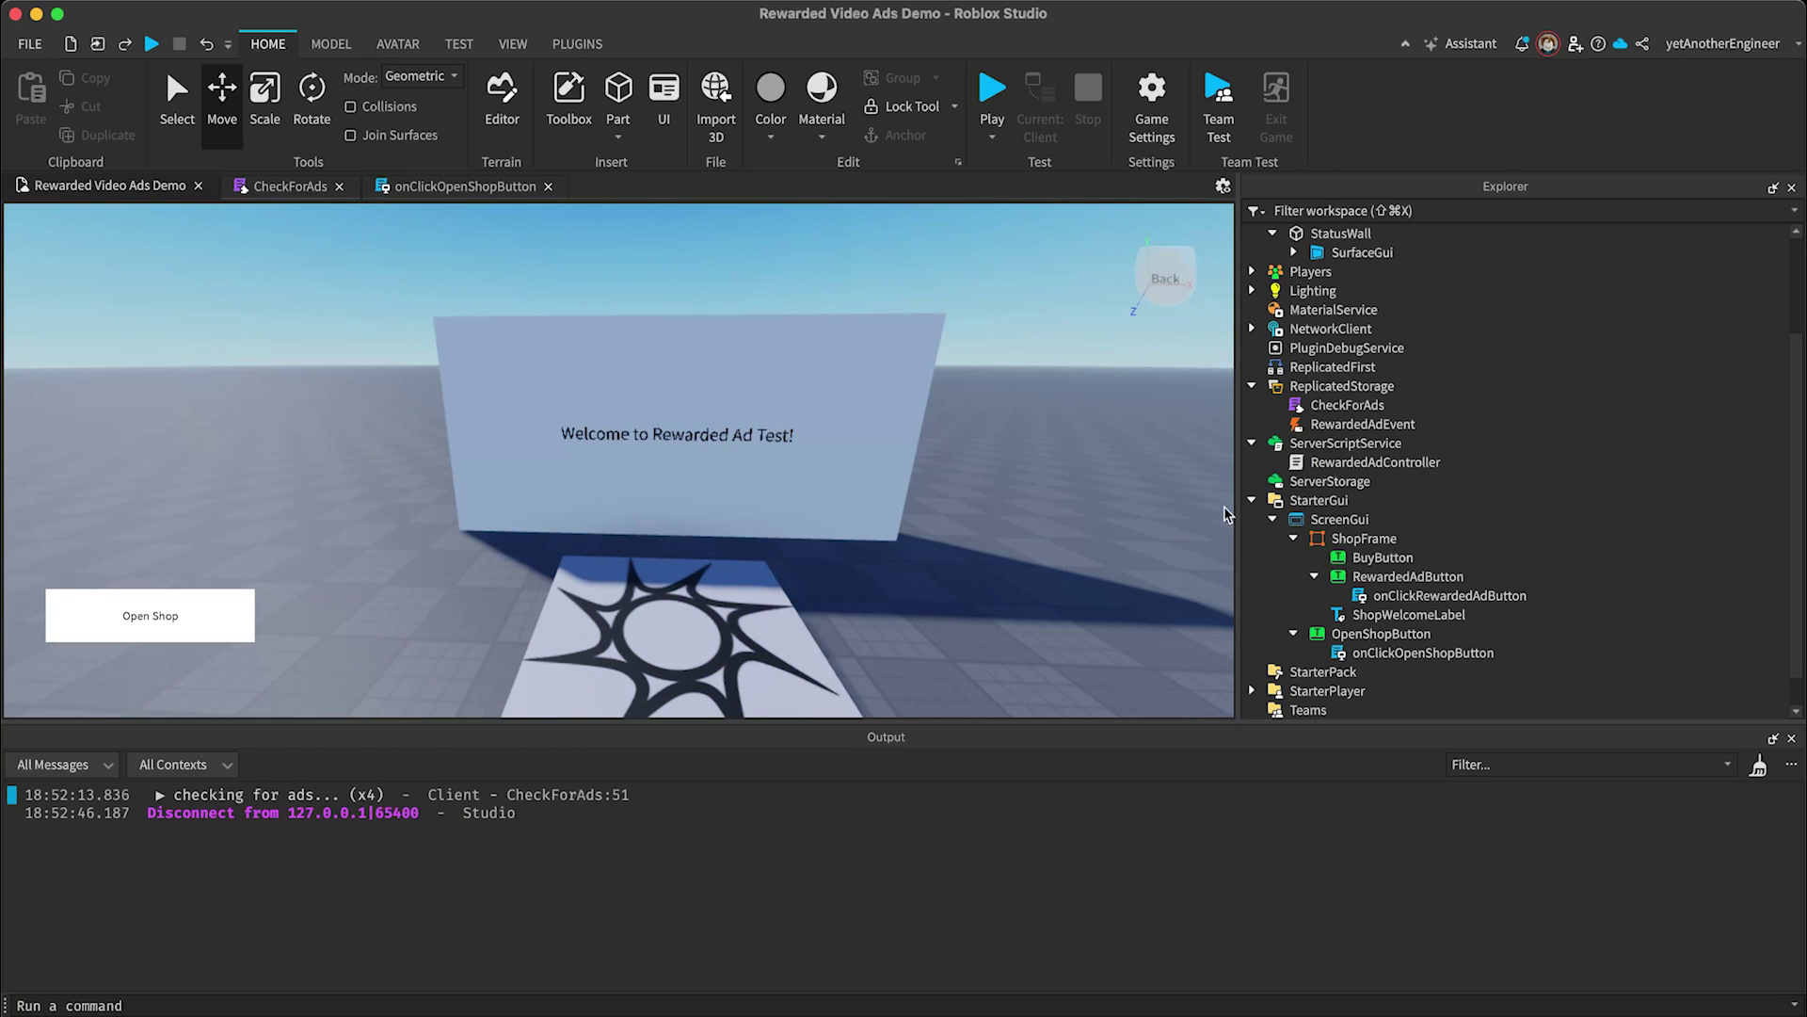
{"action": "scroll", "coordinate": [1272, 481], "scroll_direction": "down", "scroll_amount": 2}
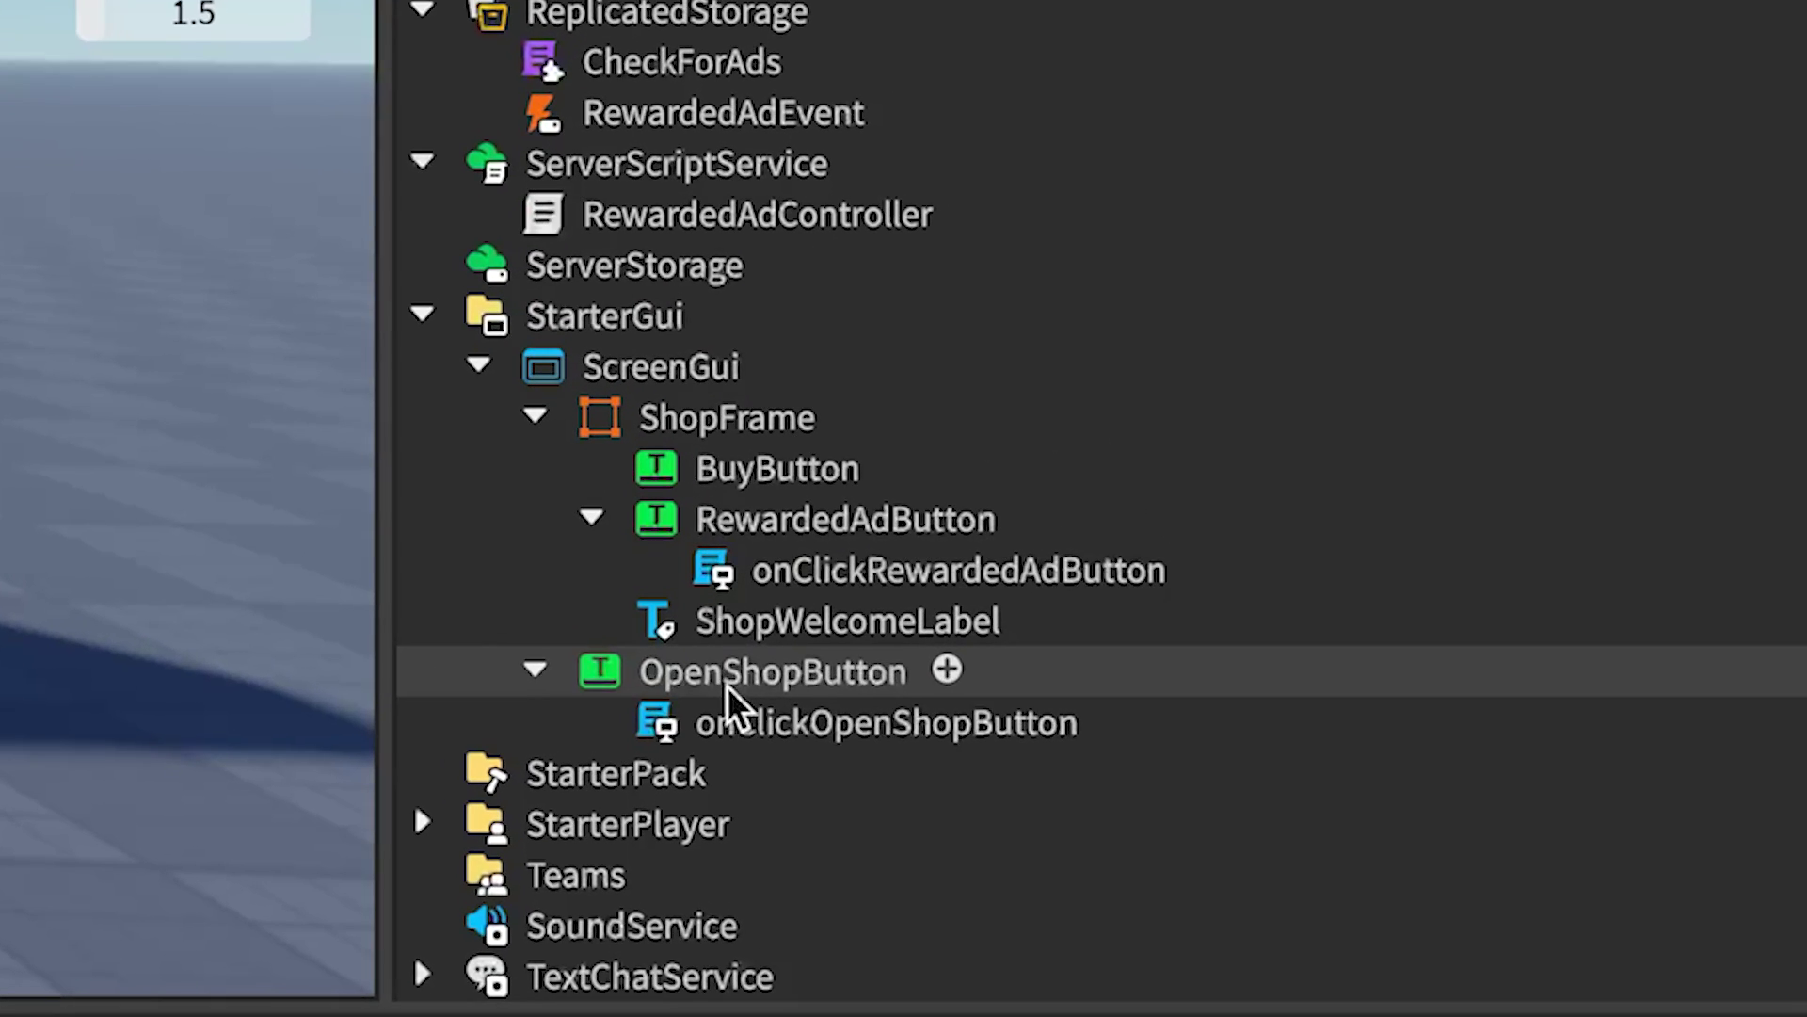
Open the onClickOpenShopButton script under OpenShopButton in the Explorer.
{"action": "double_click", "coordinate": [725, 671]}
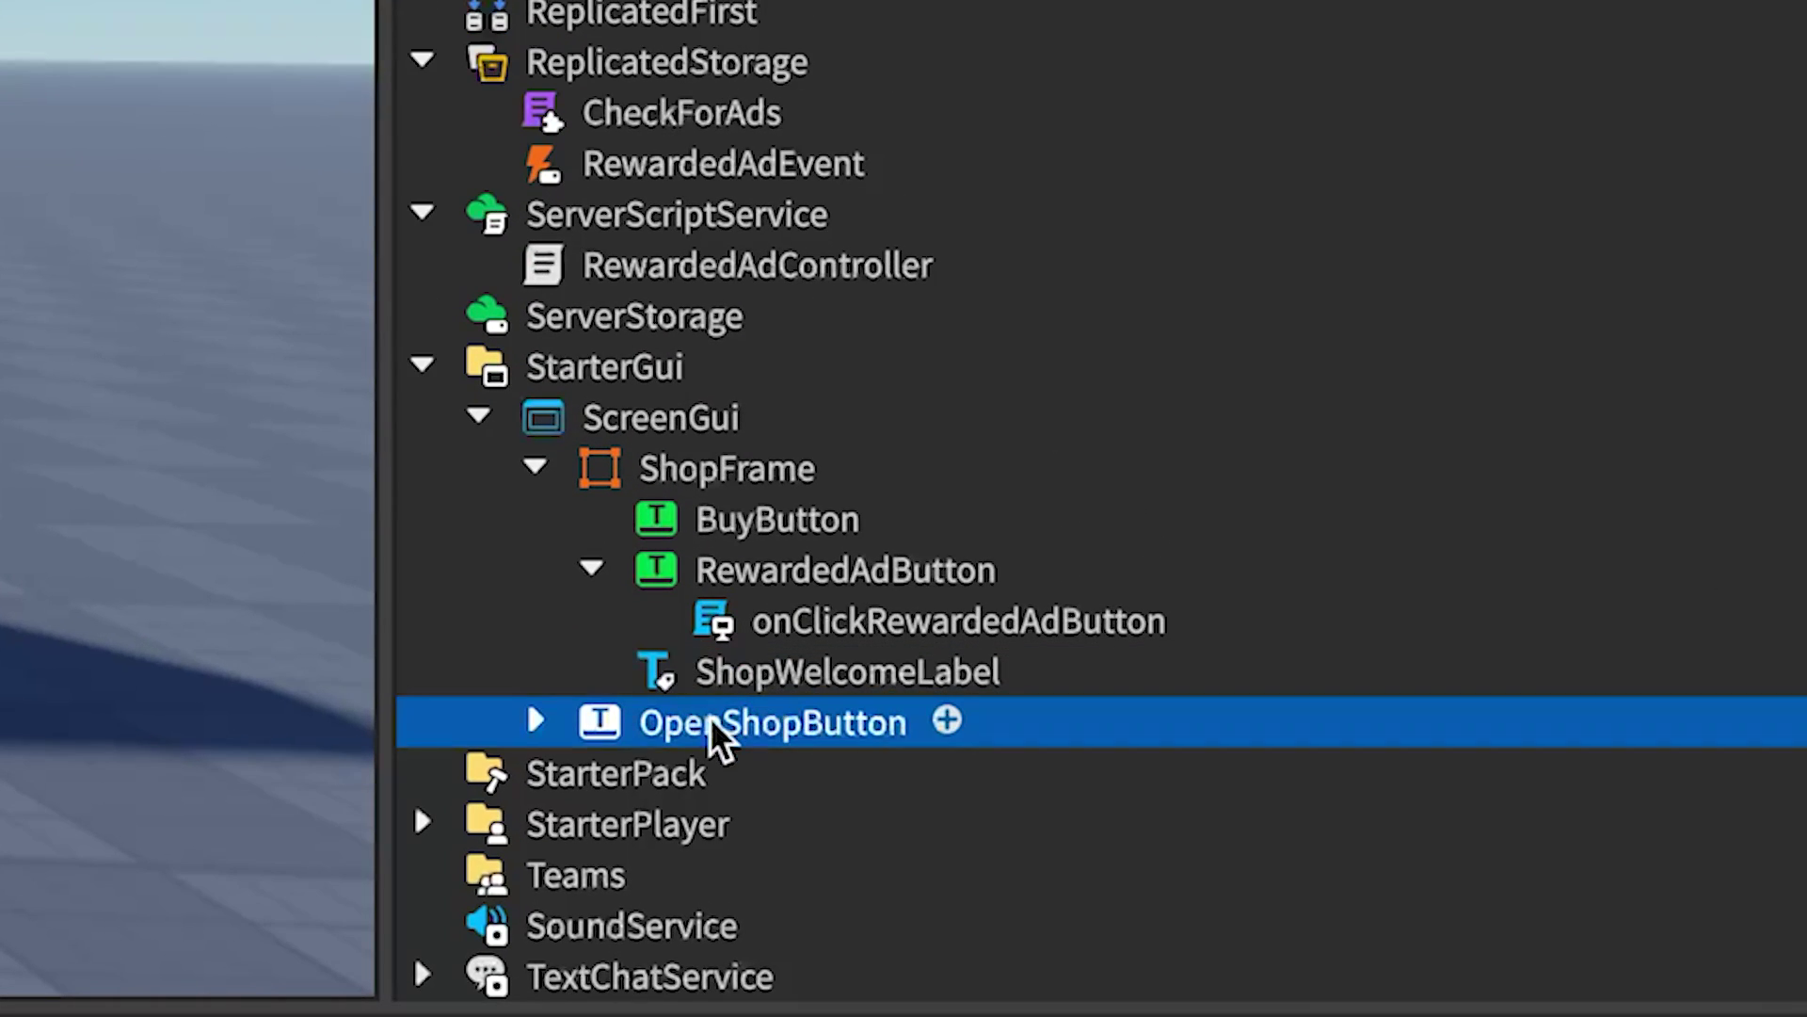
{"action": "double_click", "coordinate": [710, 716]}
{"action": "double_click", "coordinate": [711, 771]}
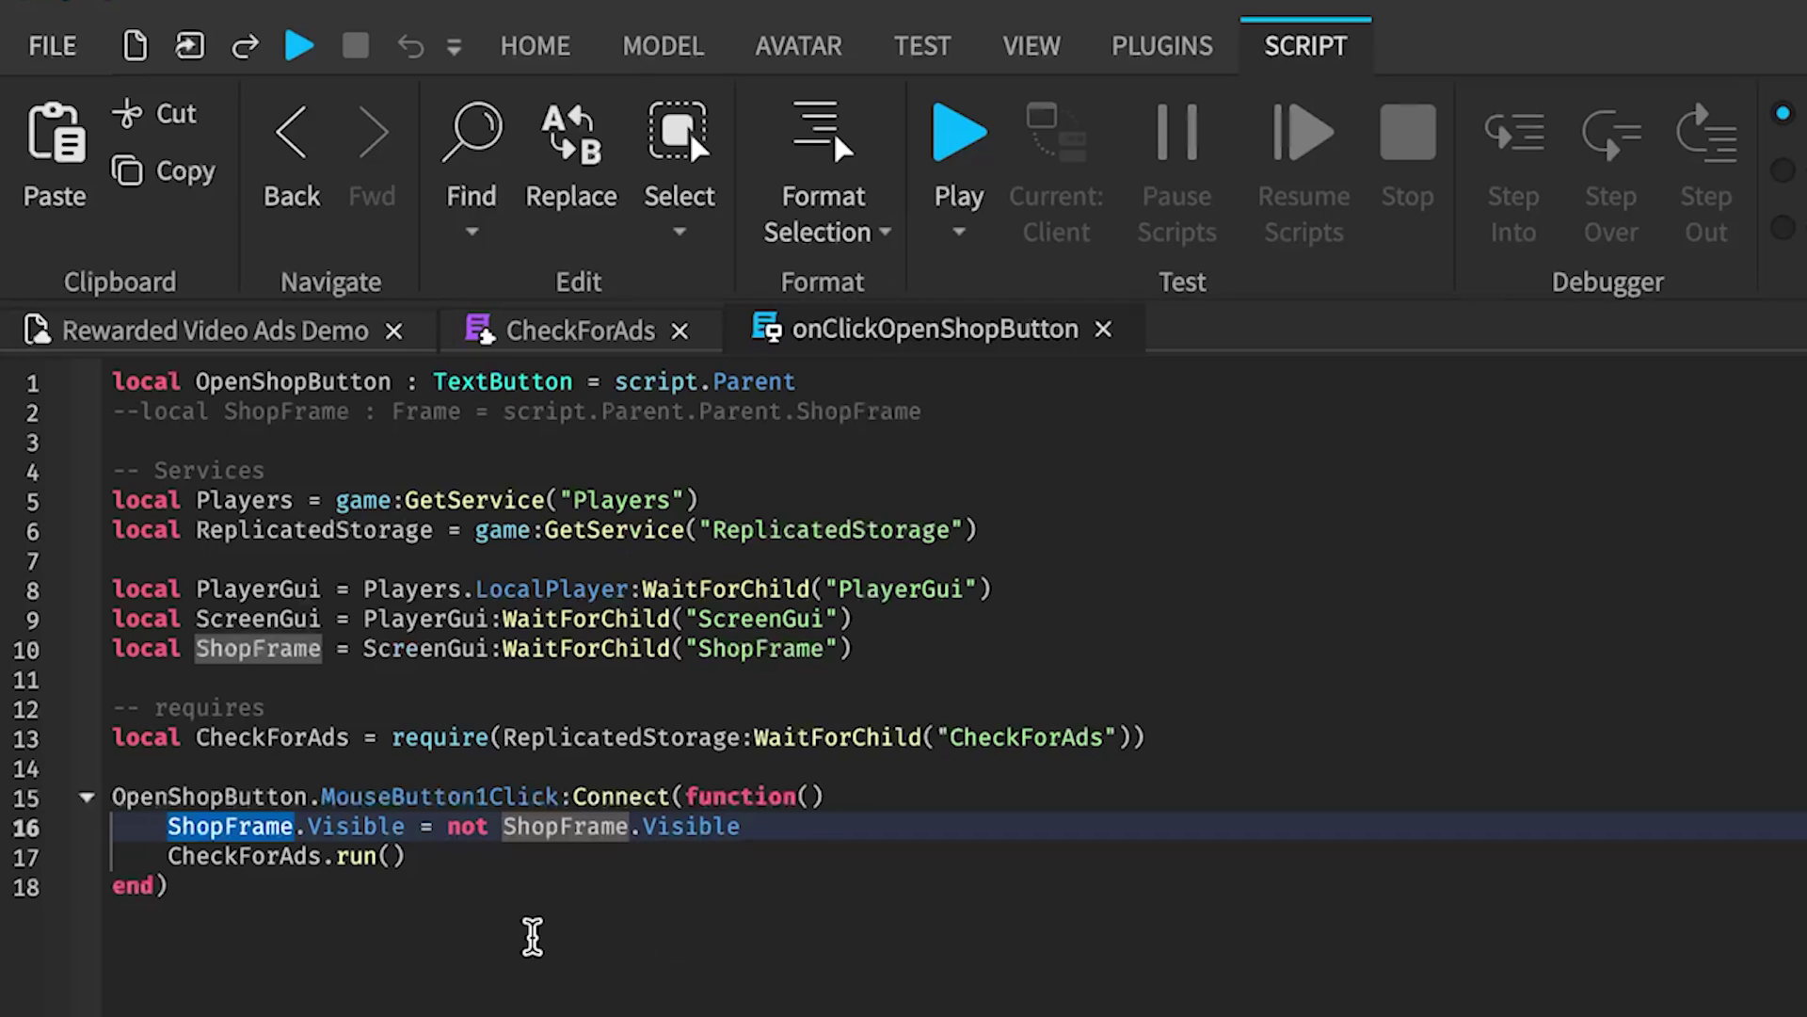
Highlight MouseButton1Click, the shop-frame visibility toggle and the CheckForAds.run() call.
{"action": "left_click", "coordinate": [454, 912]}
{"action": "double_click", "coordinate": [455, 795]}
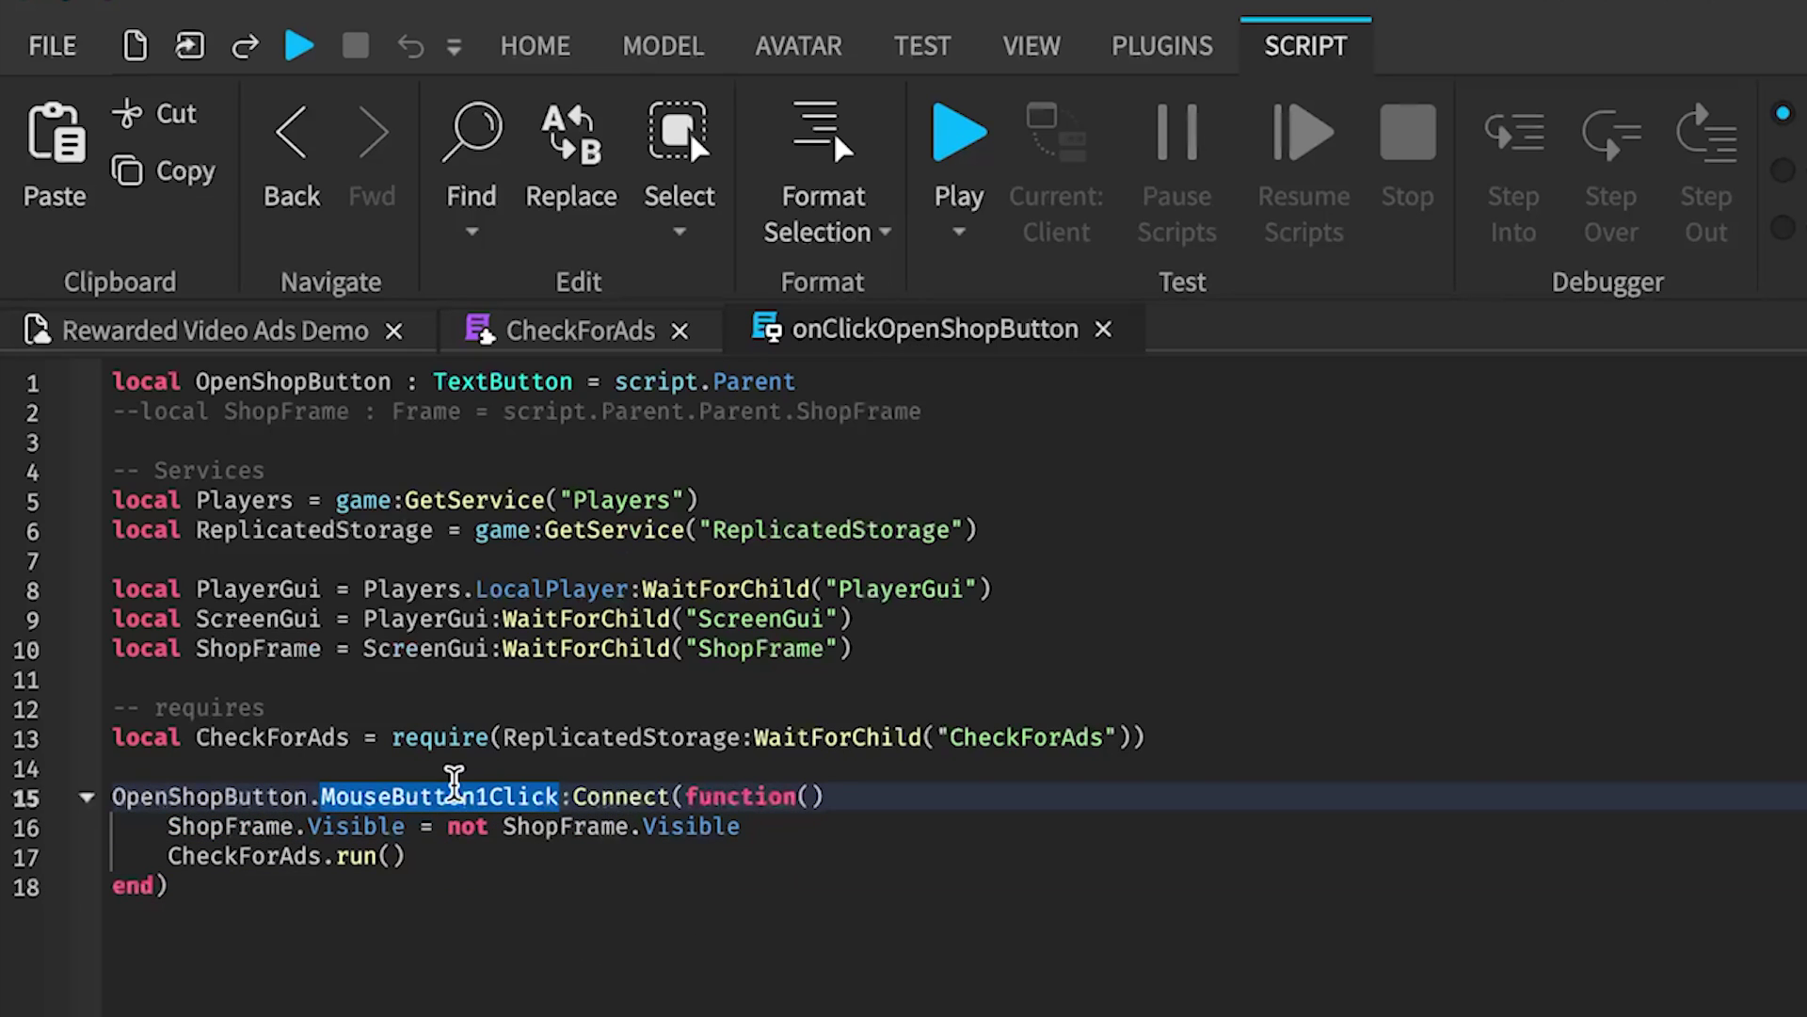
{"action": "left_click_drag", "start_coordinate": [743, 826], "coordinate": [162, 827]}
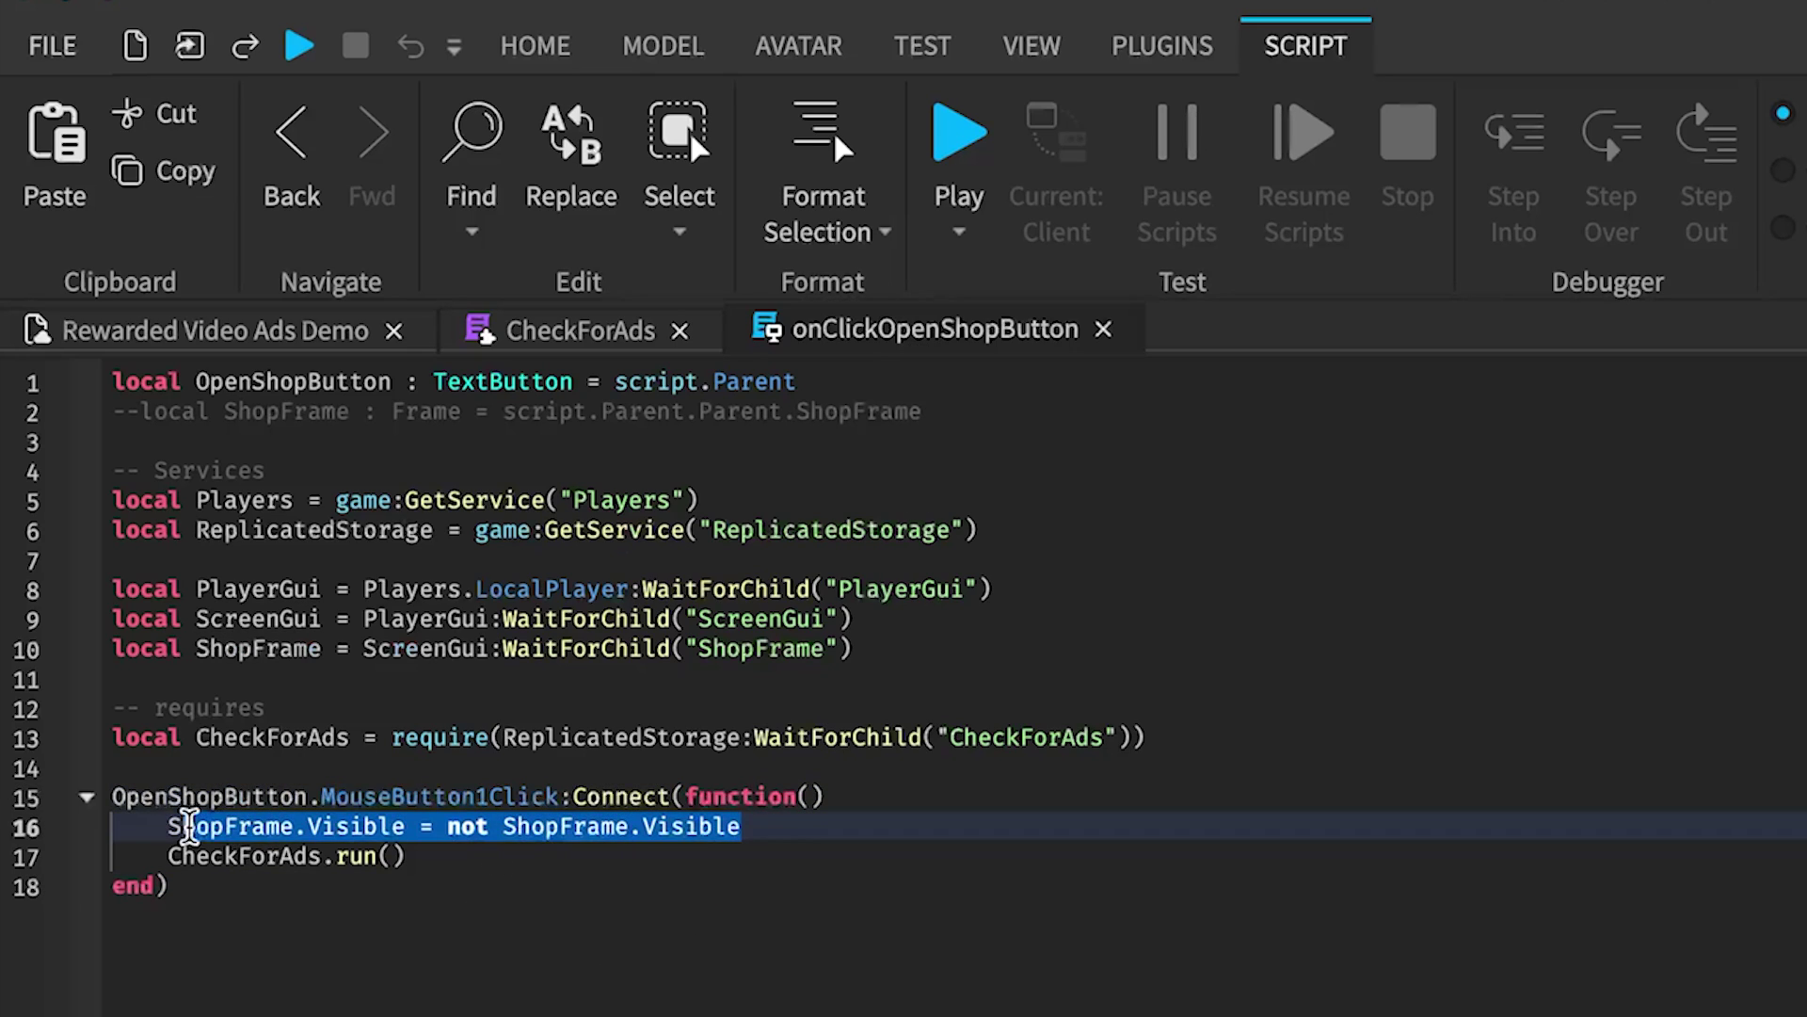
{"action": "left_click_drag", "start_coordinate": [422, 856], "coordinate": [166, 855]}
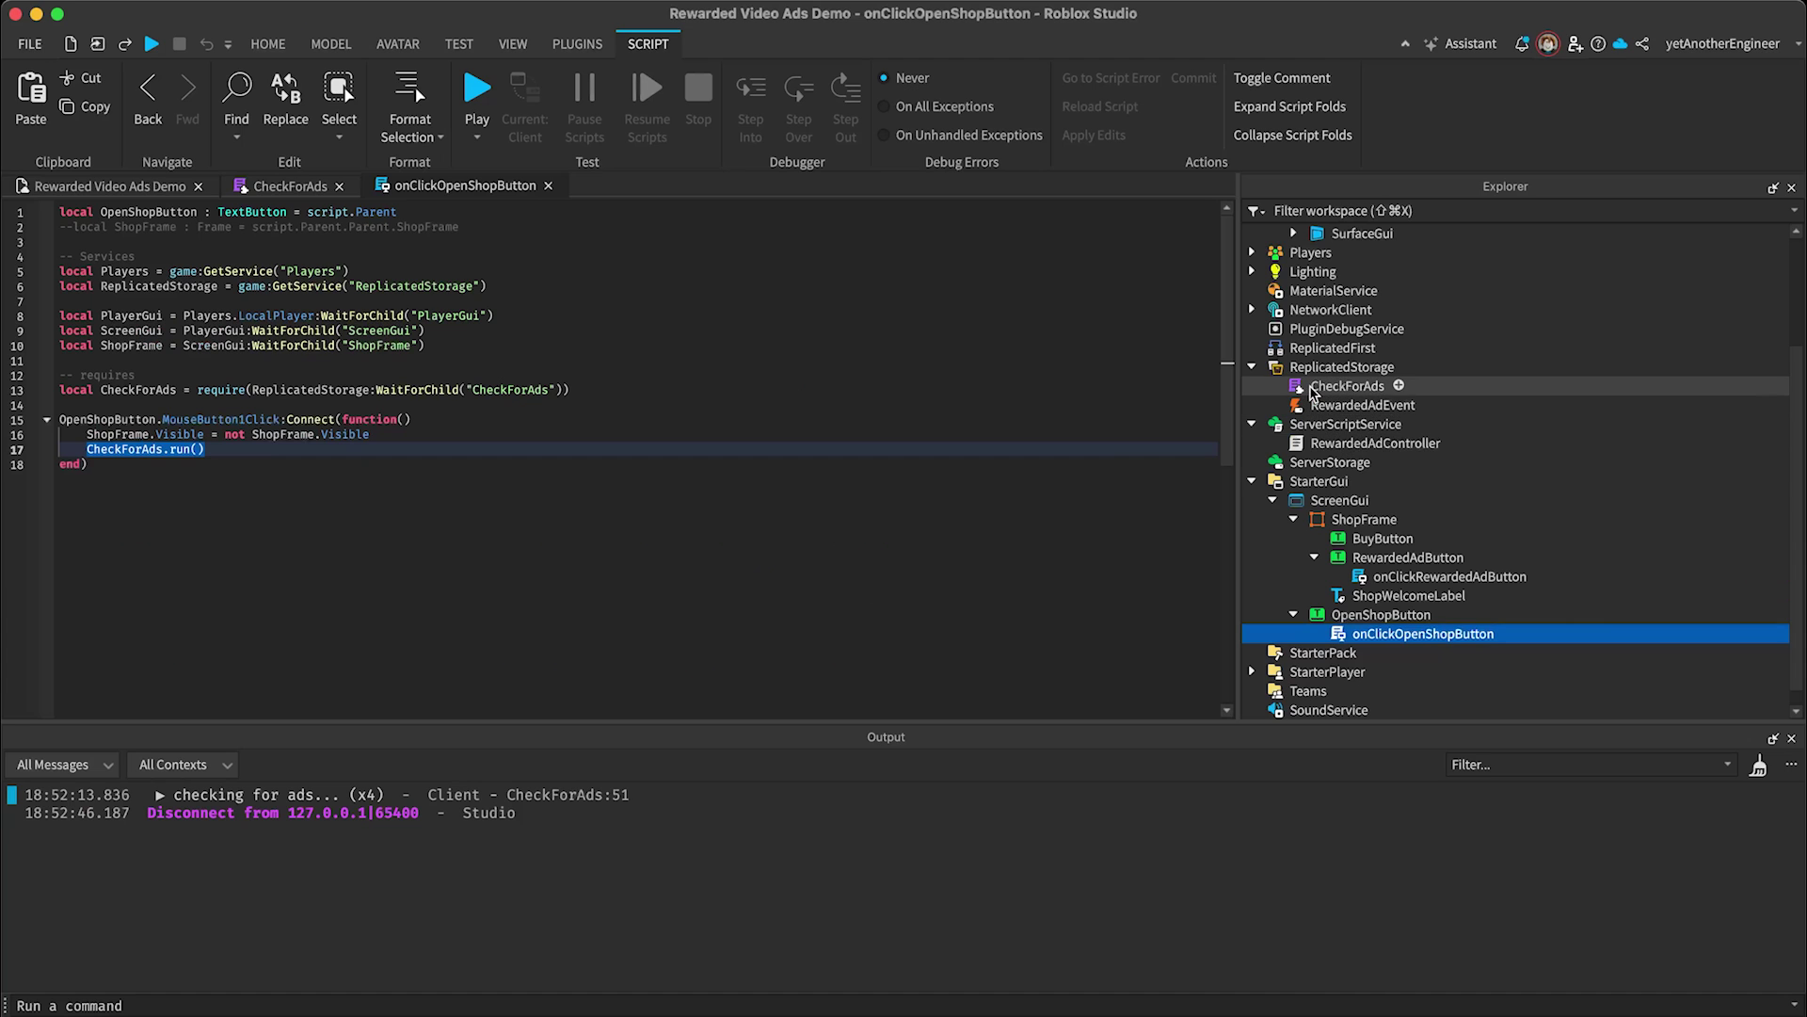
Open CheckForAds and highlight AdService, GetAdAvailabilityNowAsync and RewardedVideo on line 53.
{"action": "double_click", "coordinate": [1314, 388]}
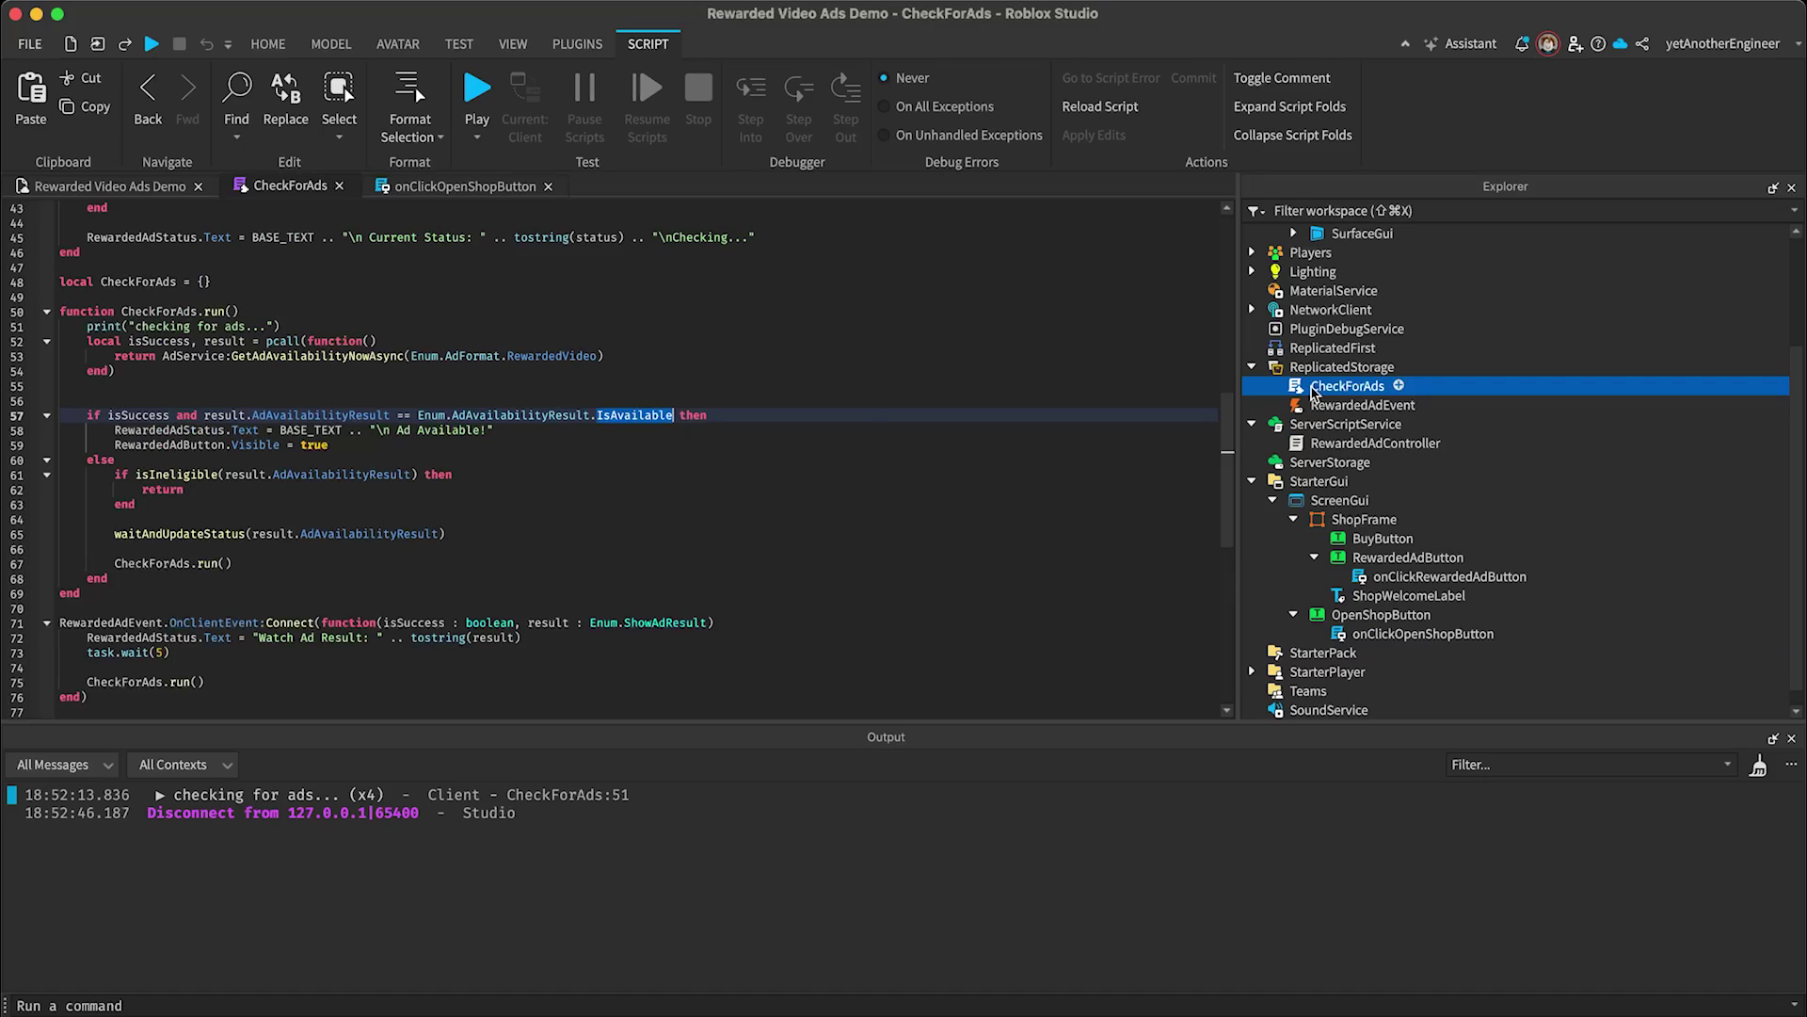
{"action": "scroll", "coordinate": [554, 428], "scroll_direction": "down", "scroll_amount": 1}
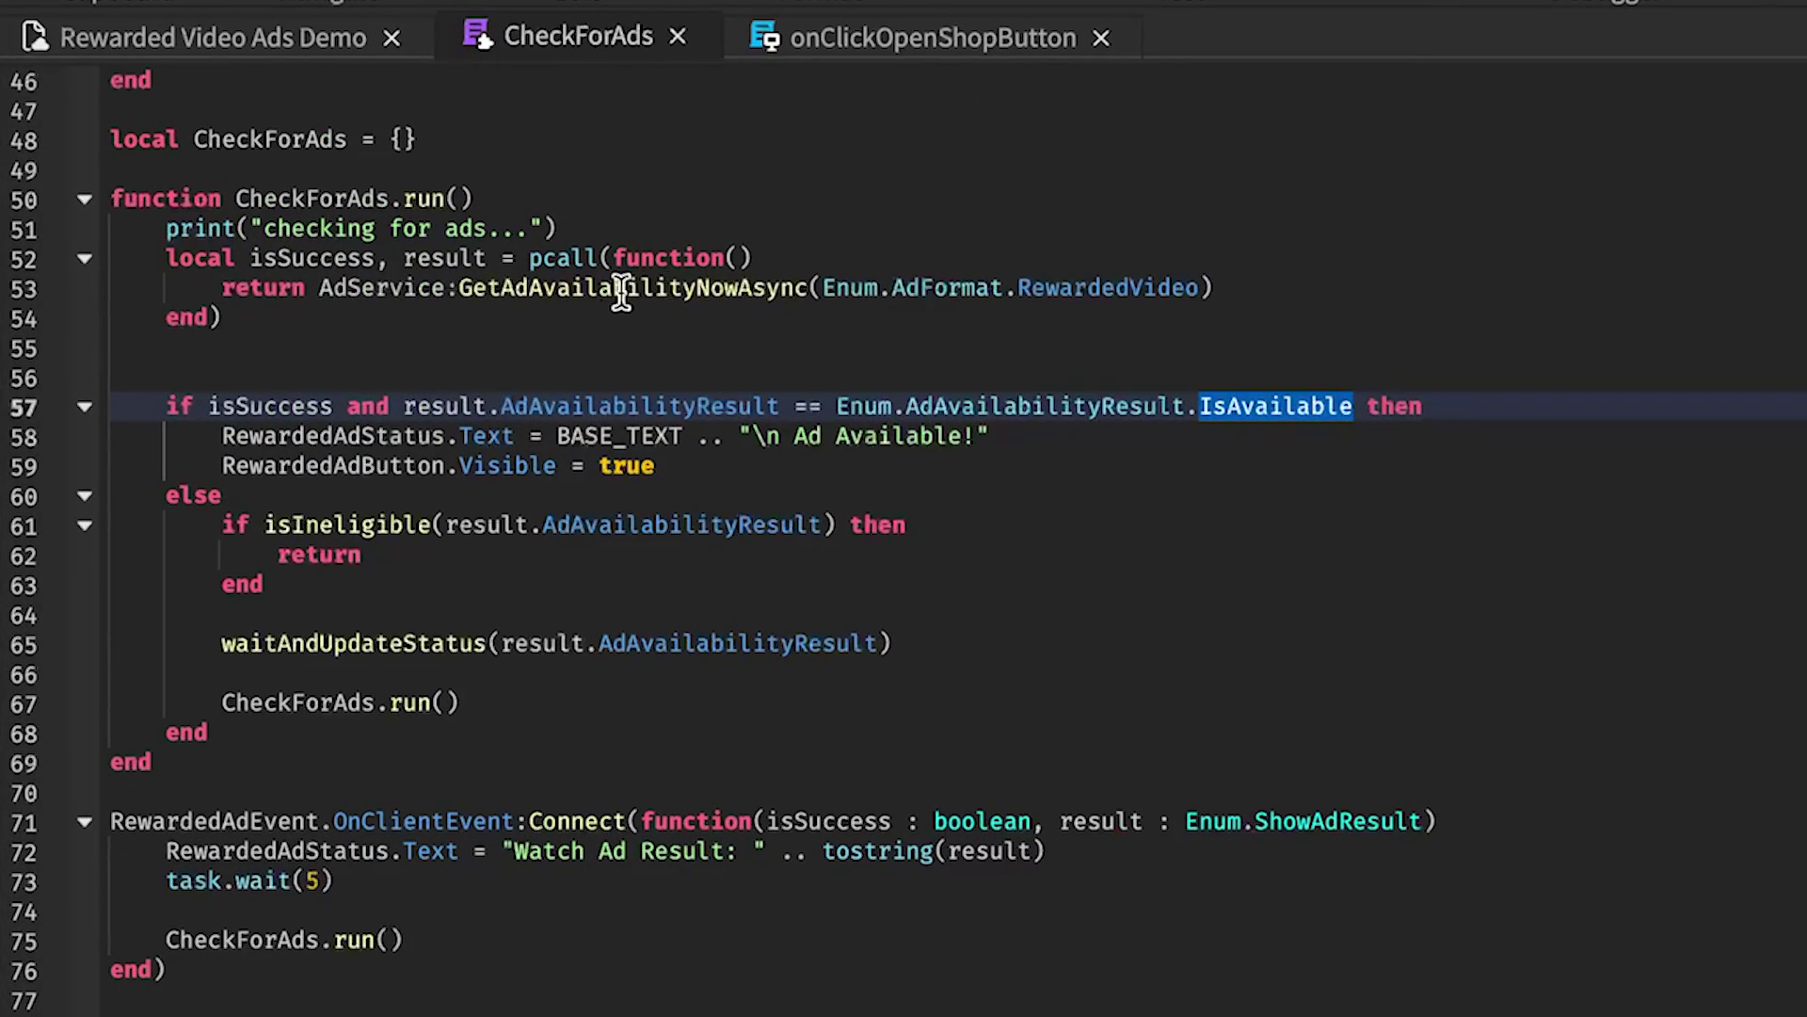
{"action": "double_click", "coordinate": [607, 289]}
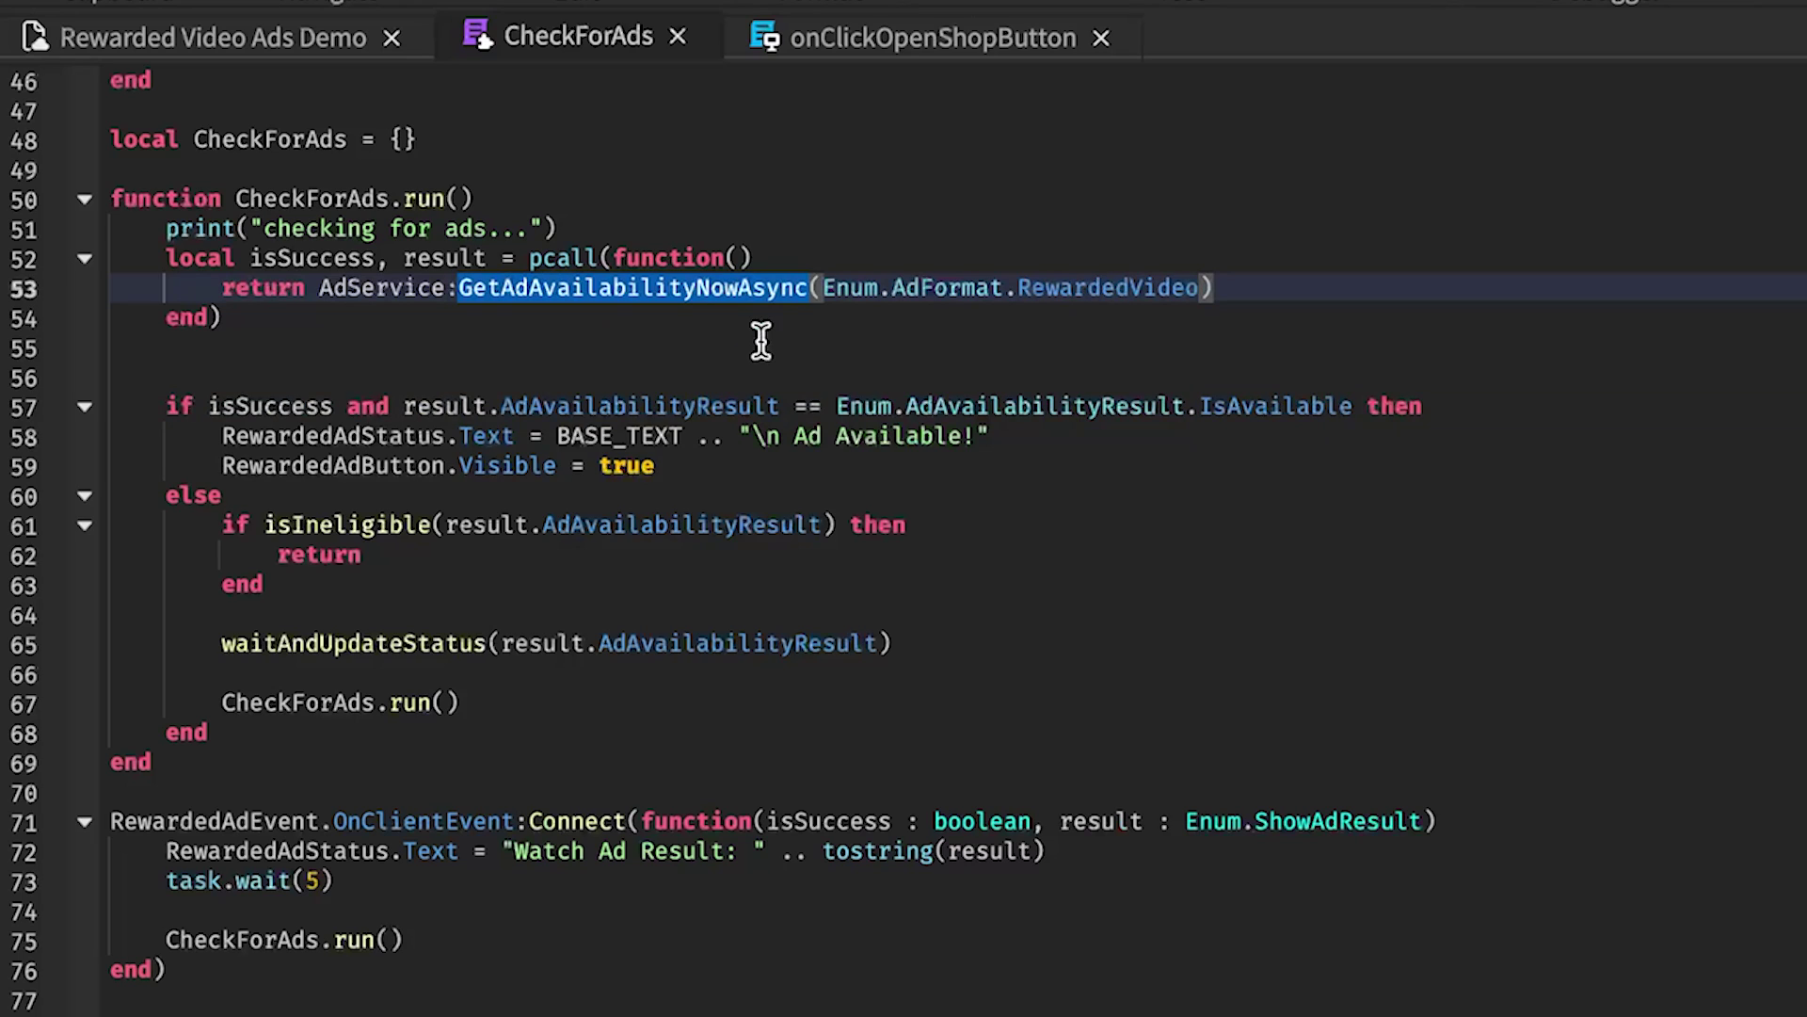
{"action": "double_click", "coordinate": [1069, 289]}
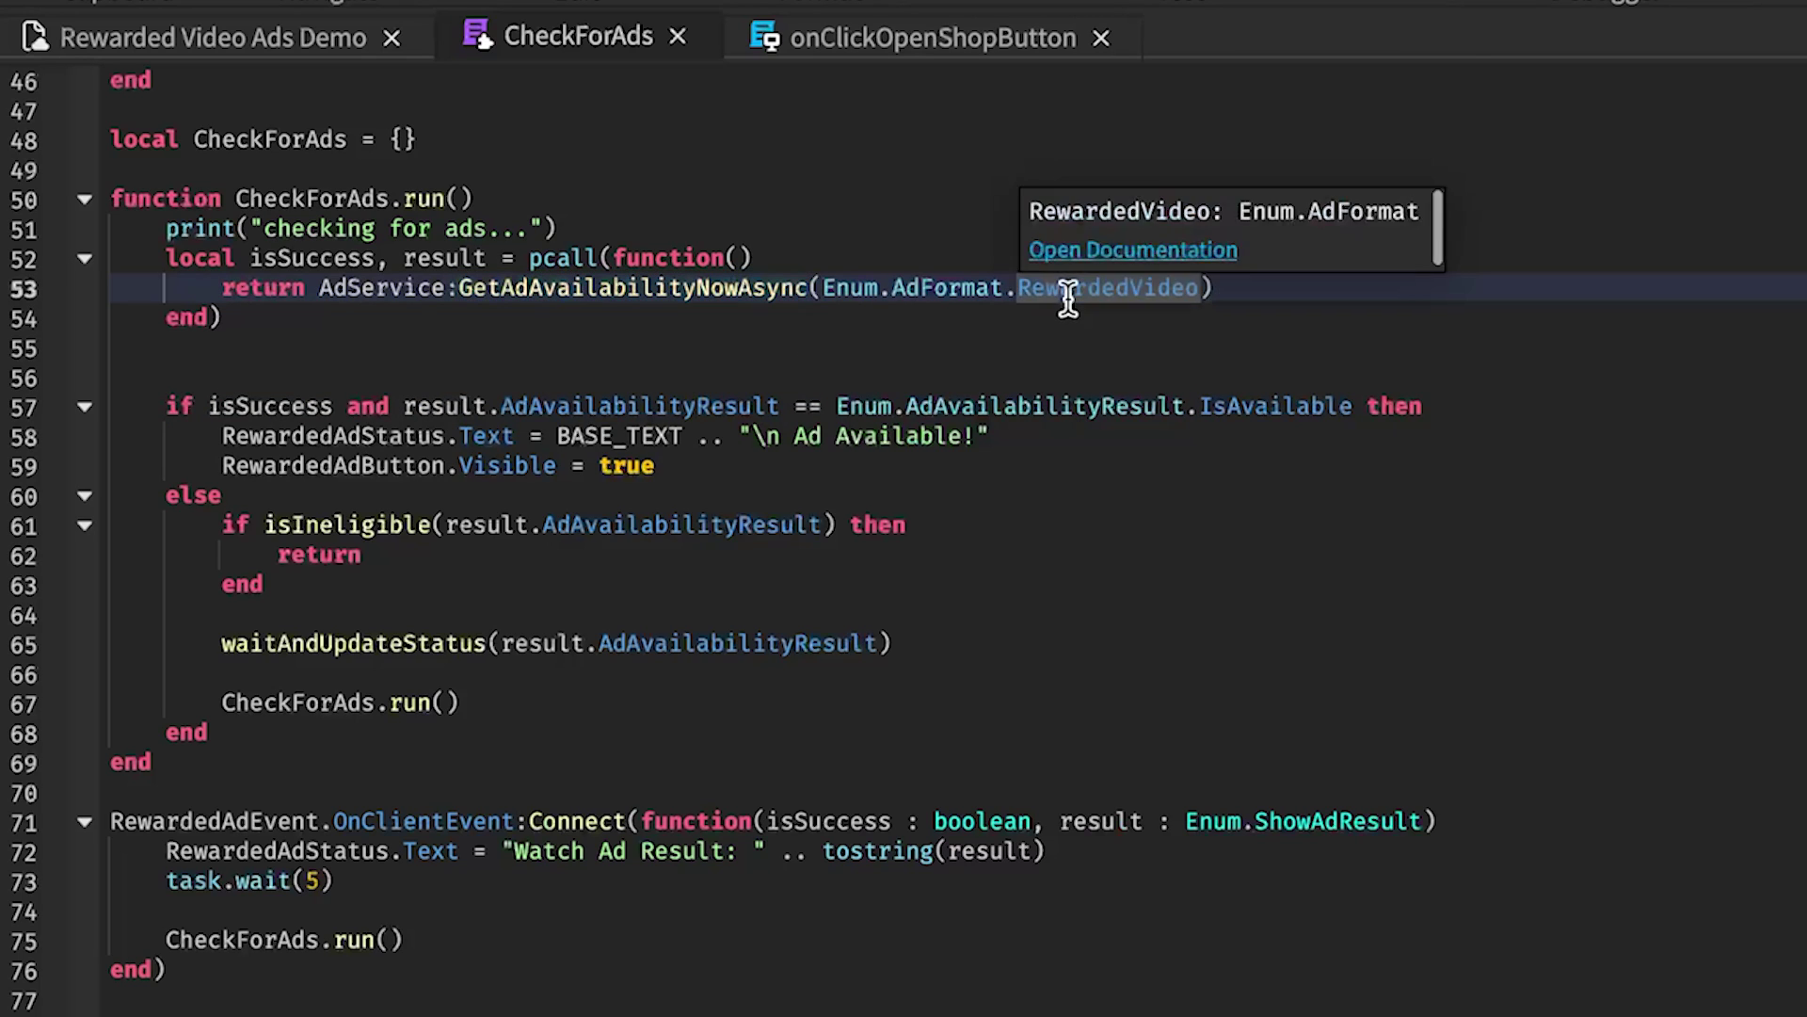
{"action": "double_click", "coordinate": [359, 288]}
{"action": "scroll", "coordinate": [579, 497], "scroll_direction": "down", "scroll_amount": 1}
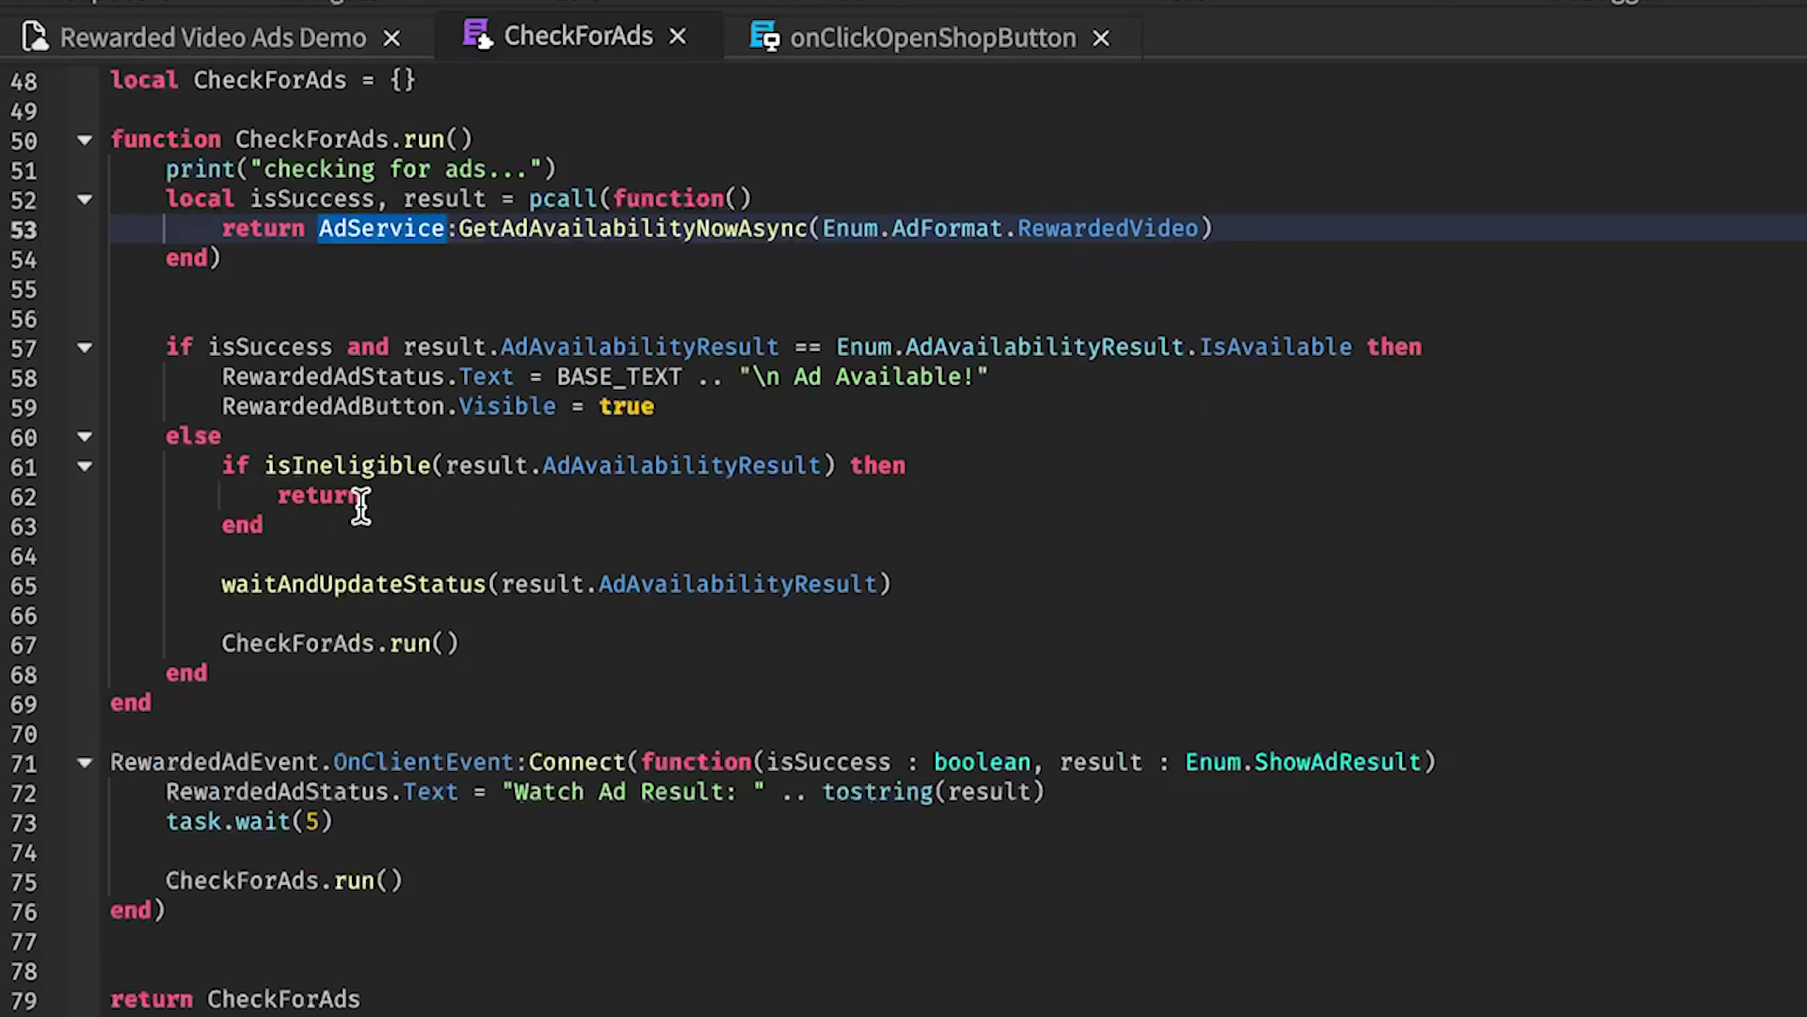
Highlight the waitAndUpdateStatus call, the repeated CheckForAds.run() line, IsAvailable and RewardedAdButton.
{"action": "left_click", "coordinate": [491, 642]}
{"action": "scroll", "coordinate": [453, 591], "scroll_direction": "up", "scroll_amount": 1}
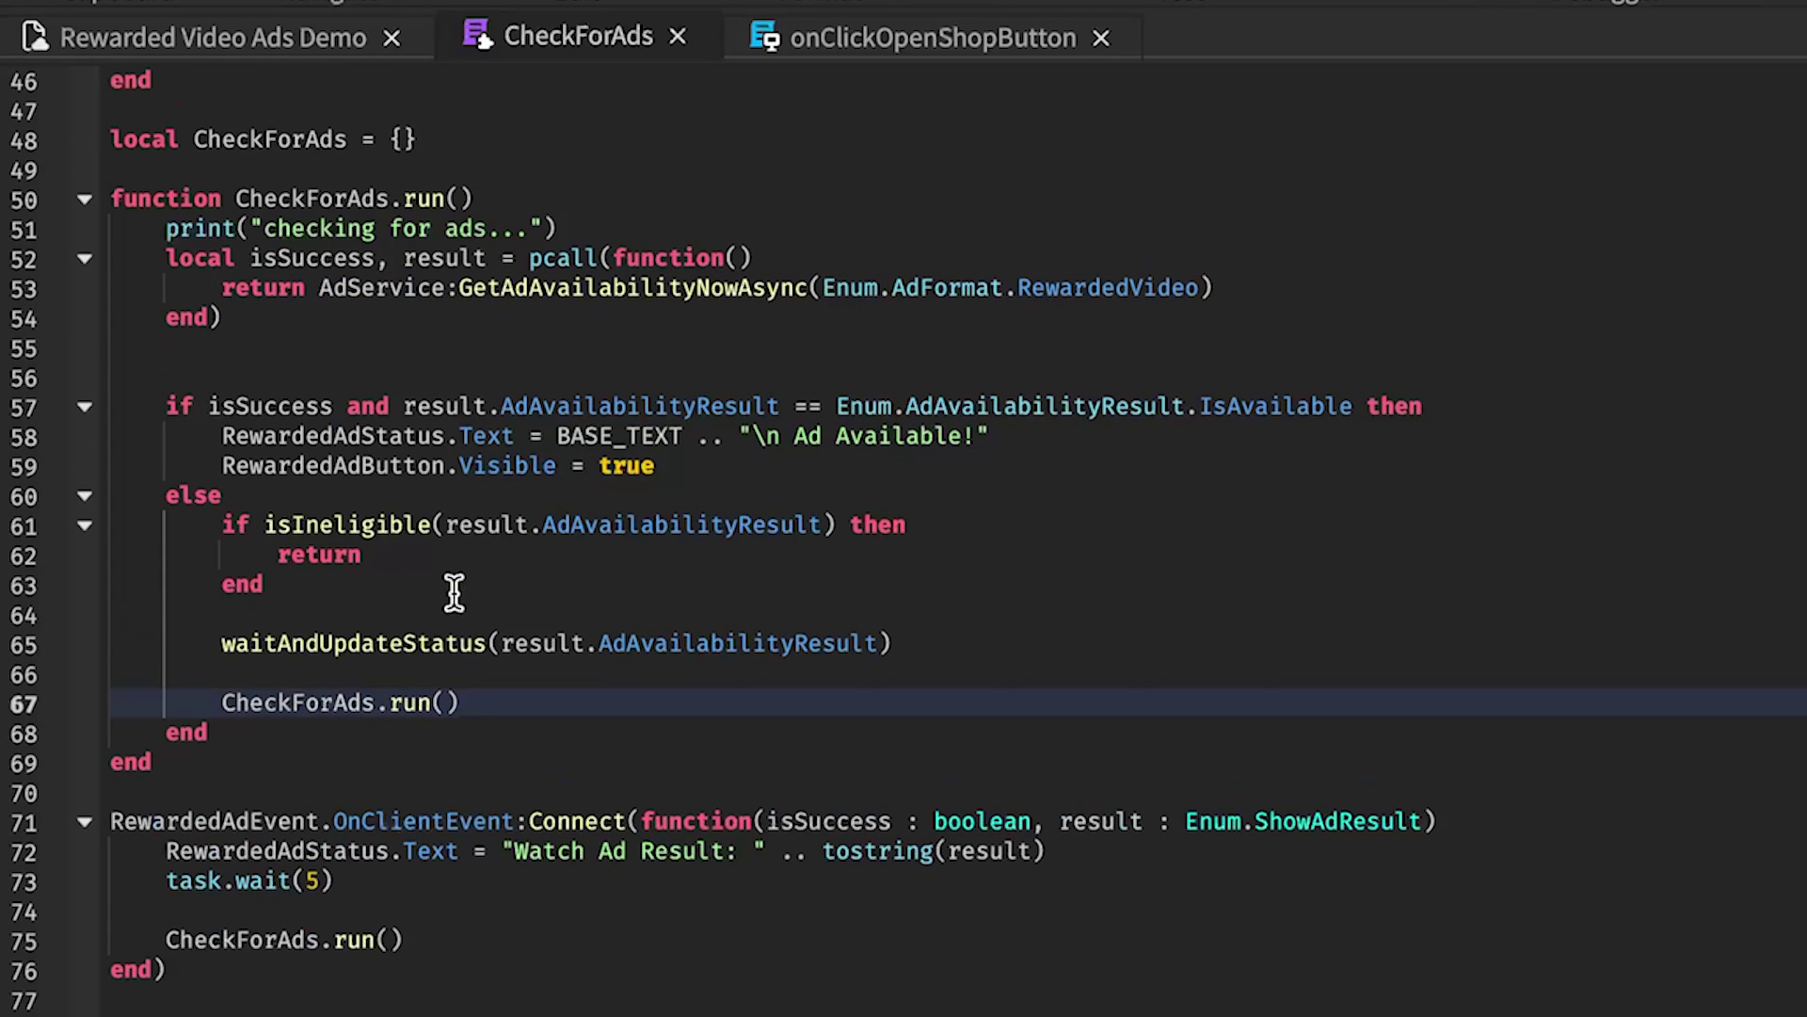
{"action": "triple_click", "coordinate": [436, 643]}
{"action": "scroll", "coordinate": [435, 713], "scroll_direction": "up", "scroll_amount": 1}
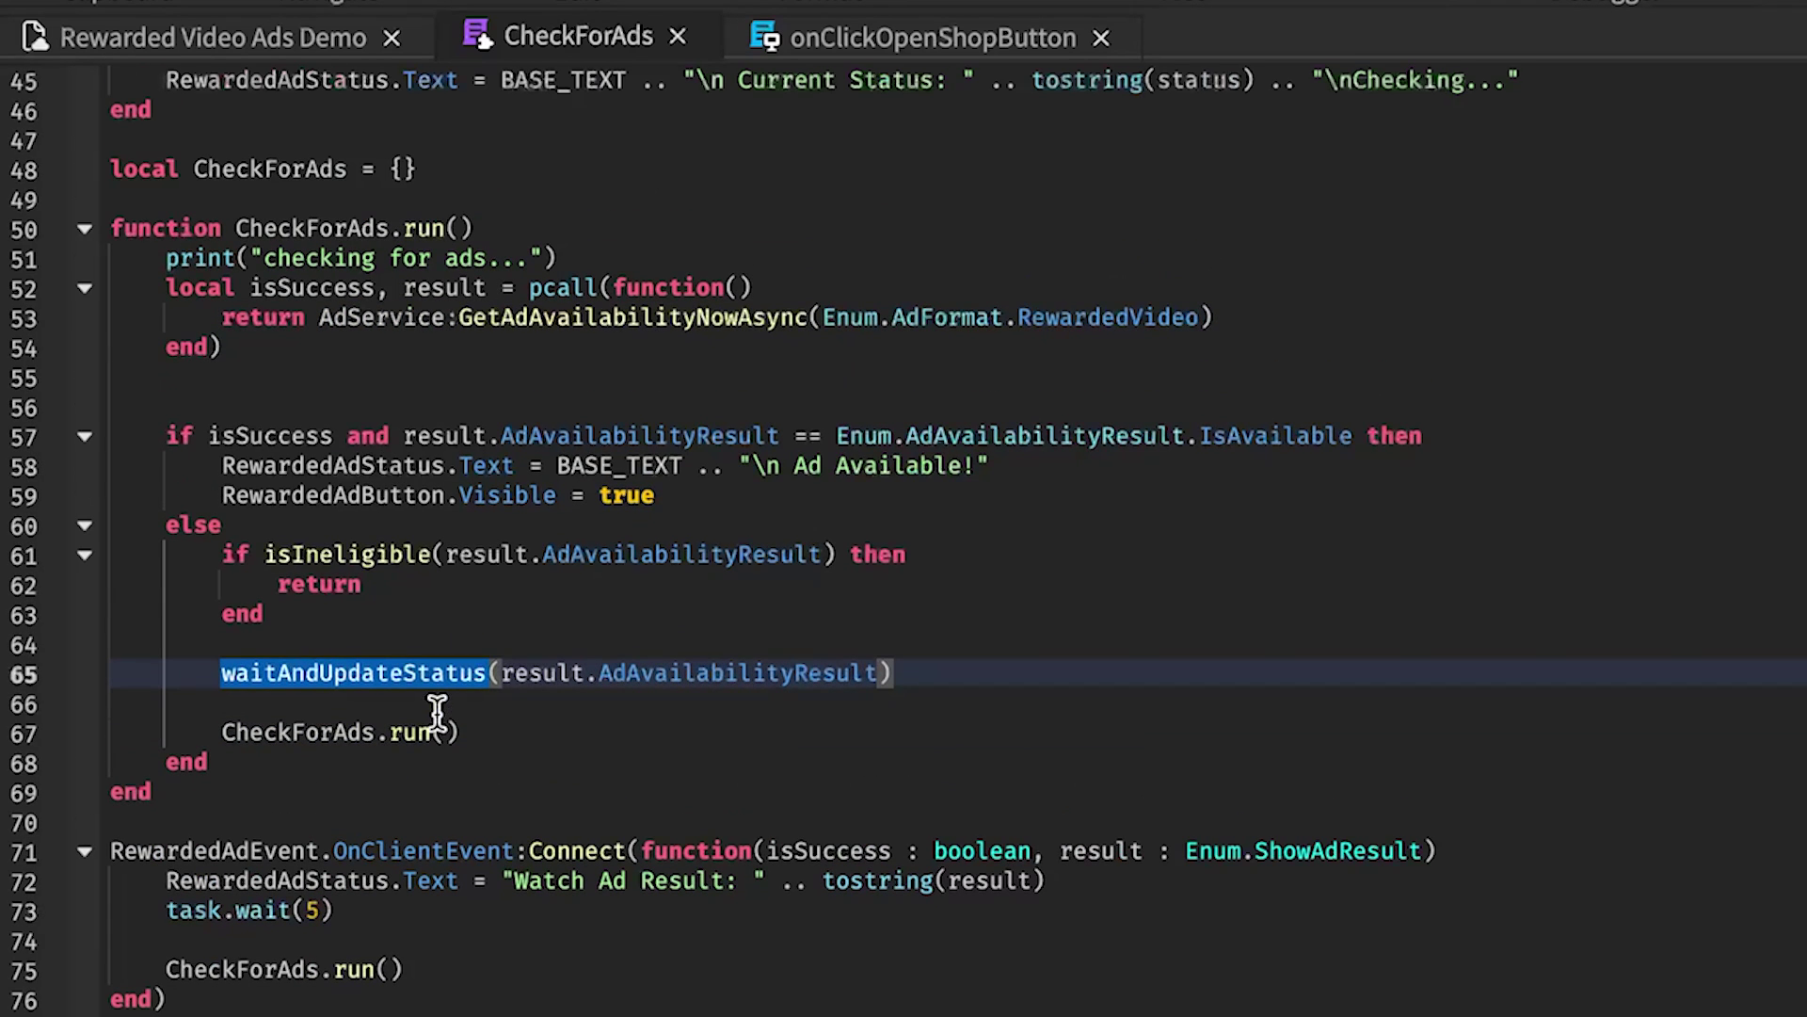
{"action": "left_click", "coordinate": [89, 731]}
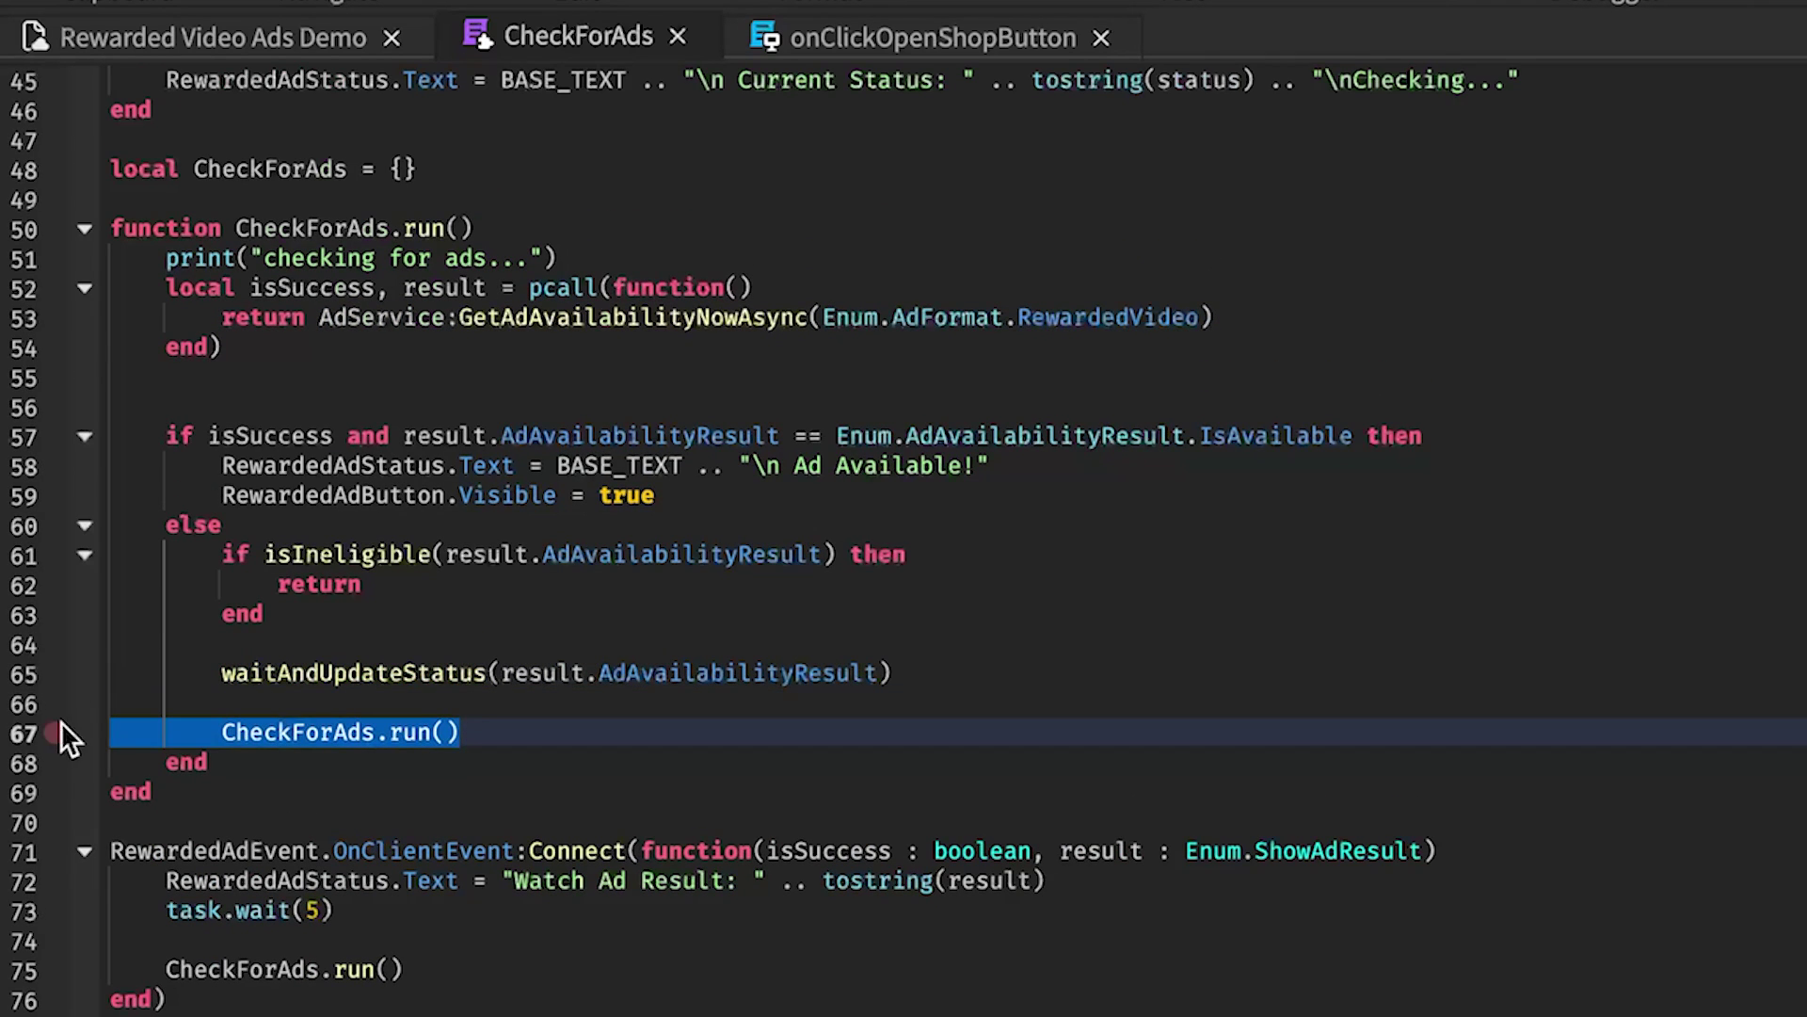
{"action": "double_click", "coordinate": [1279, 431]}
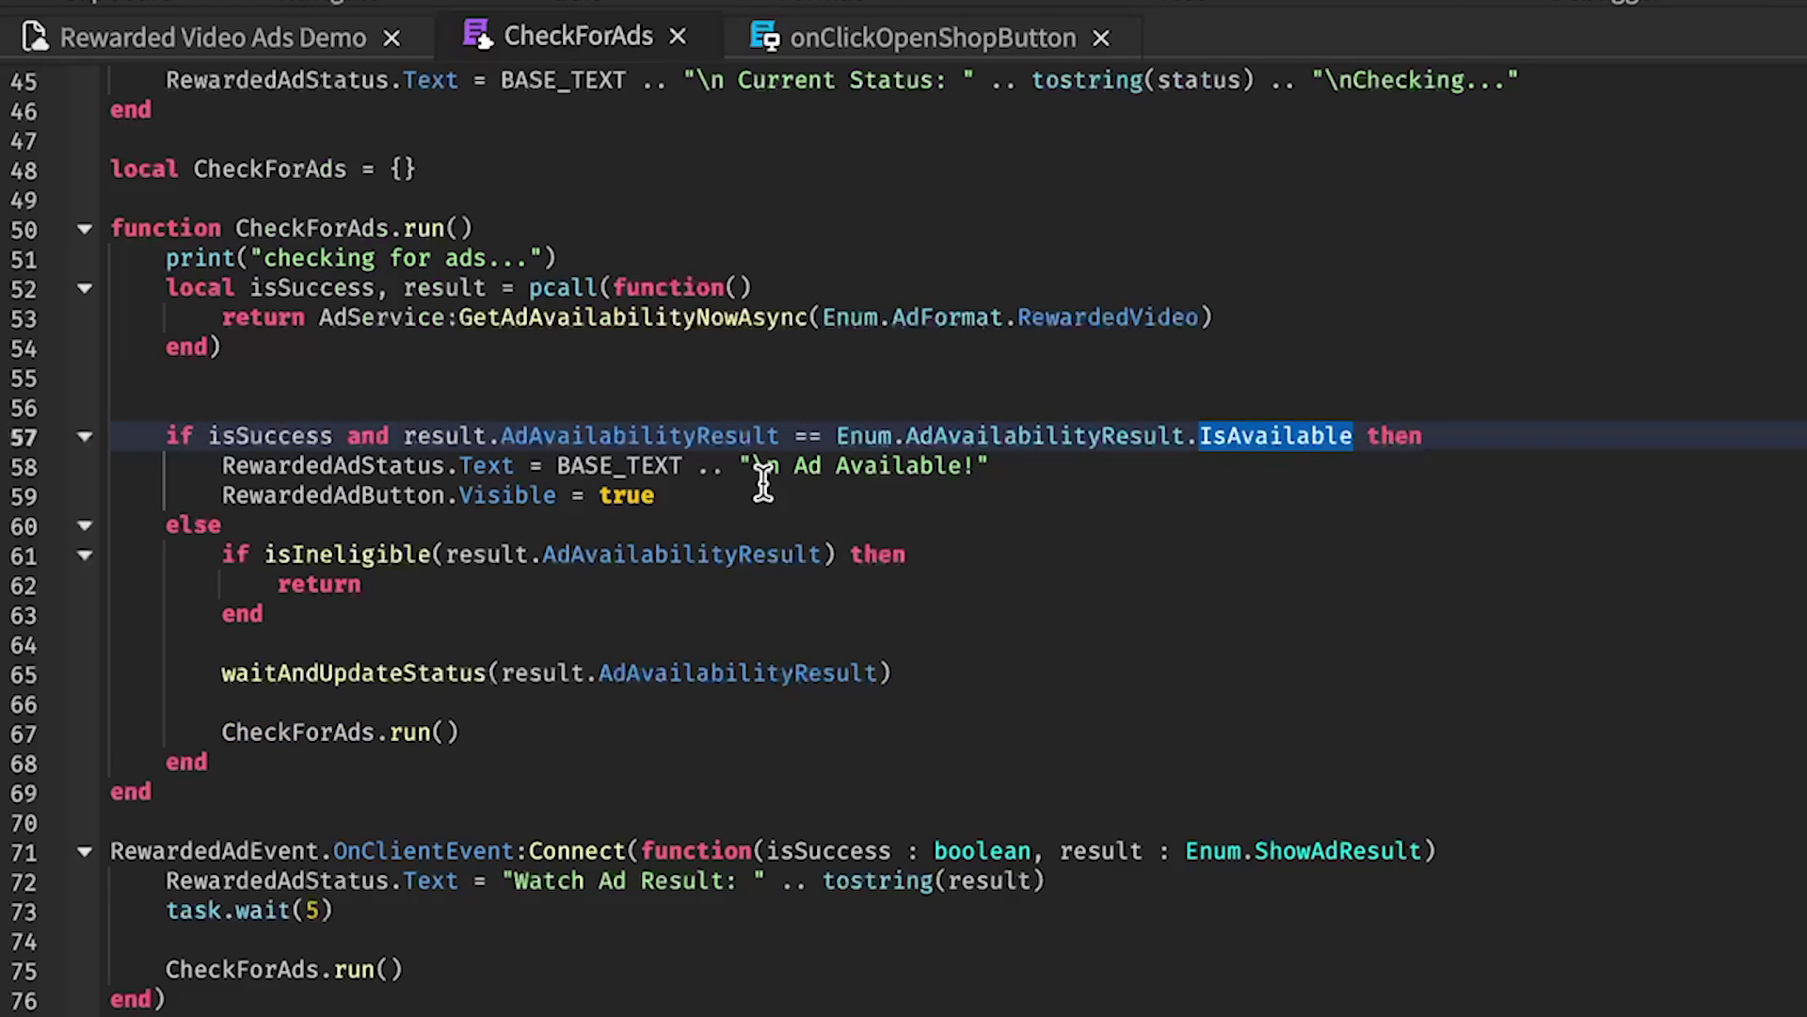
{"action": "scroll", "coordinate": [762, 485], "scroll_direction": "up", "scroll_amount": 1}
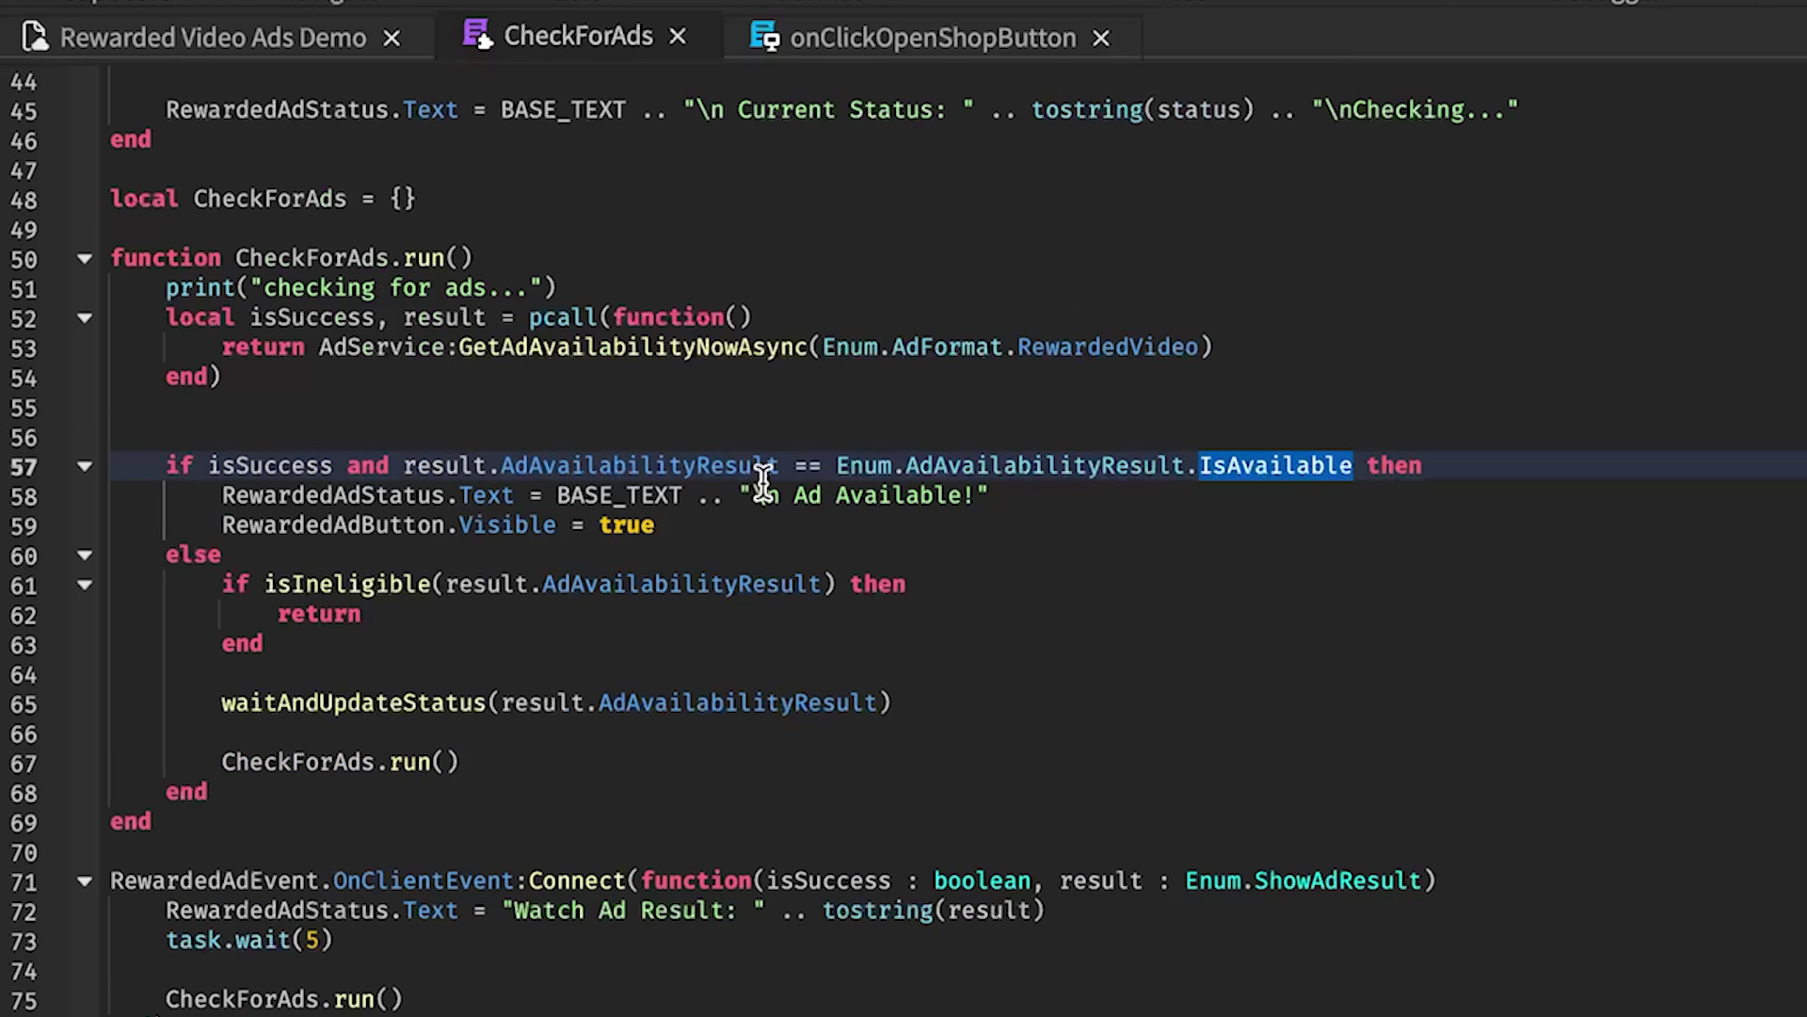
{"action": "double_click", "coordinate": [354, 525]}
{"action": "scroll", "coordinate": [694, 550], "scroll_direction": "up", "scroll_amount": 3}
{"action": "scroll", "coordinate": [693, 550], "scroll_direction": "up", "scroll_amount": 2}
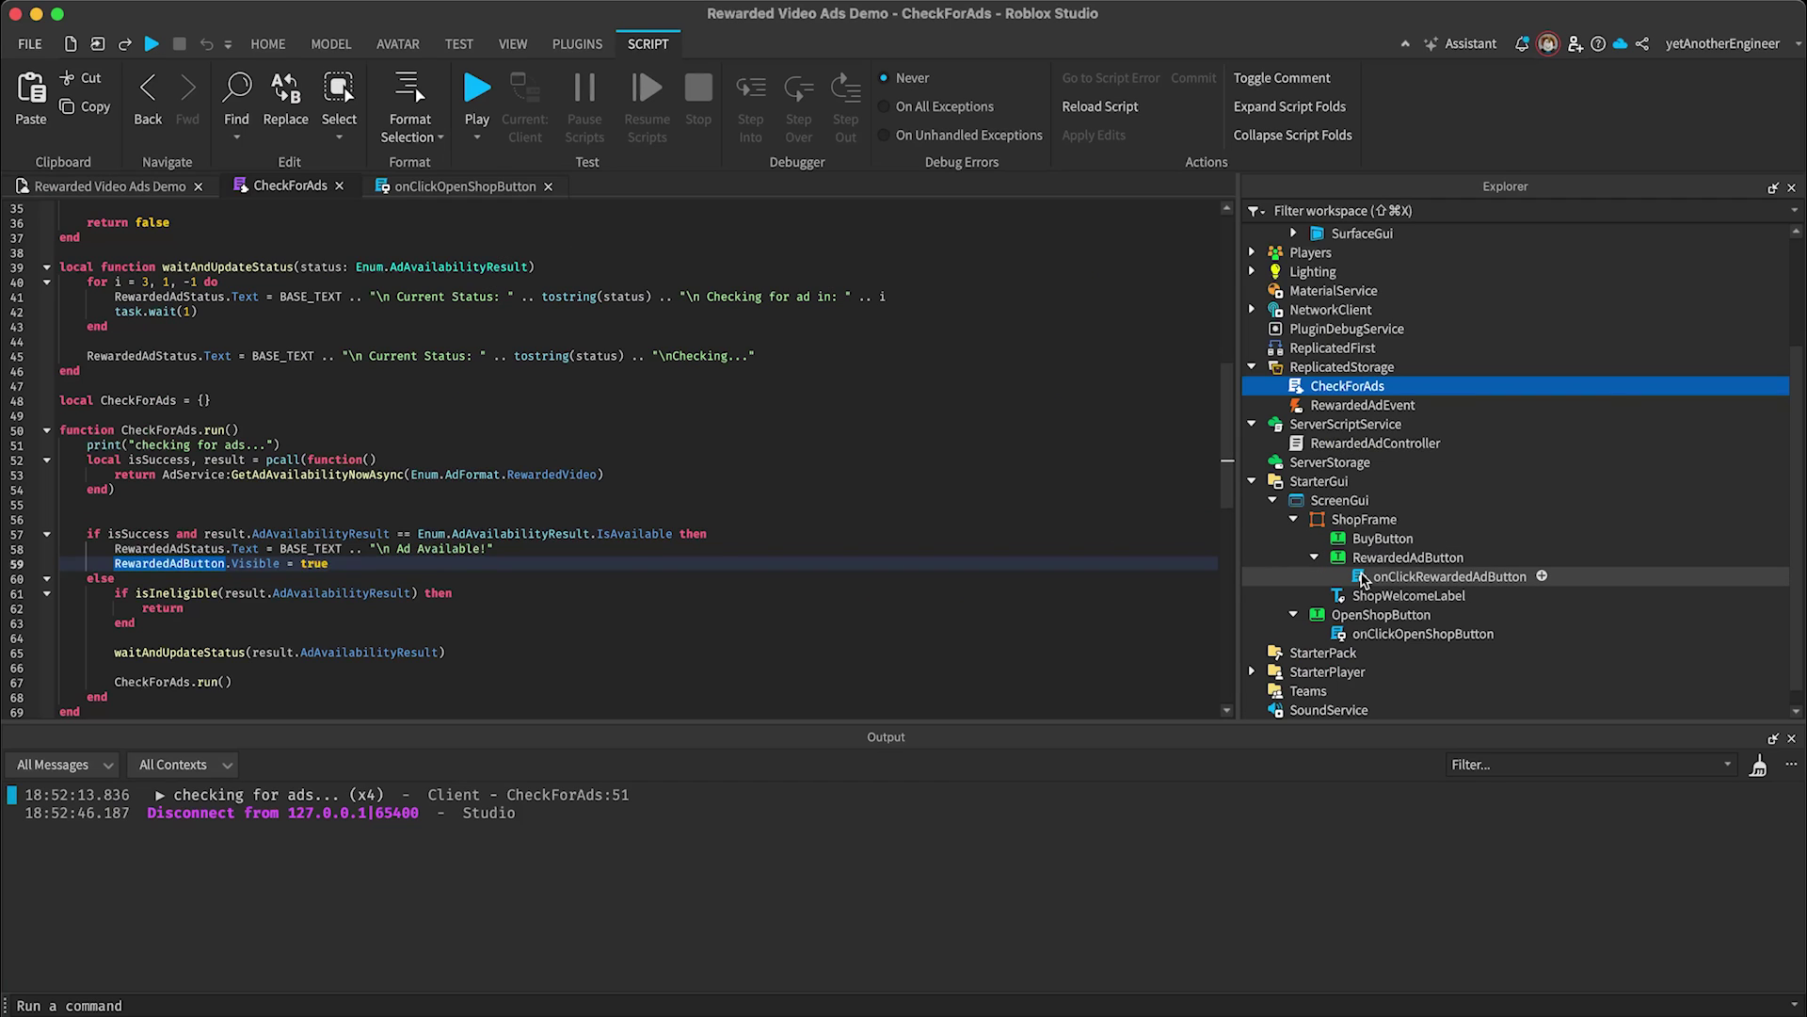
{"action": "double_click", "coordinate": [1362, 578]}
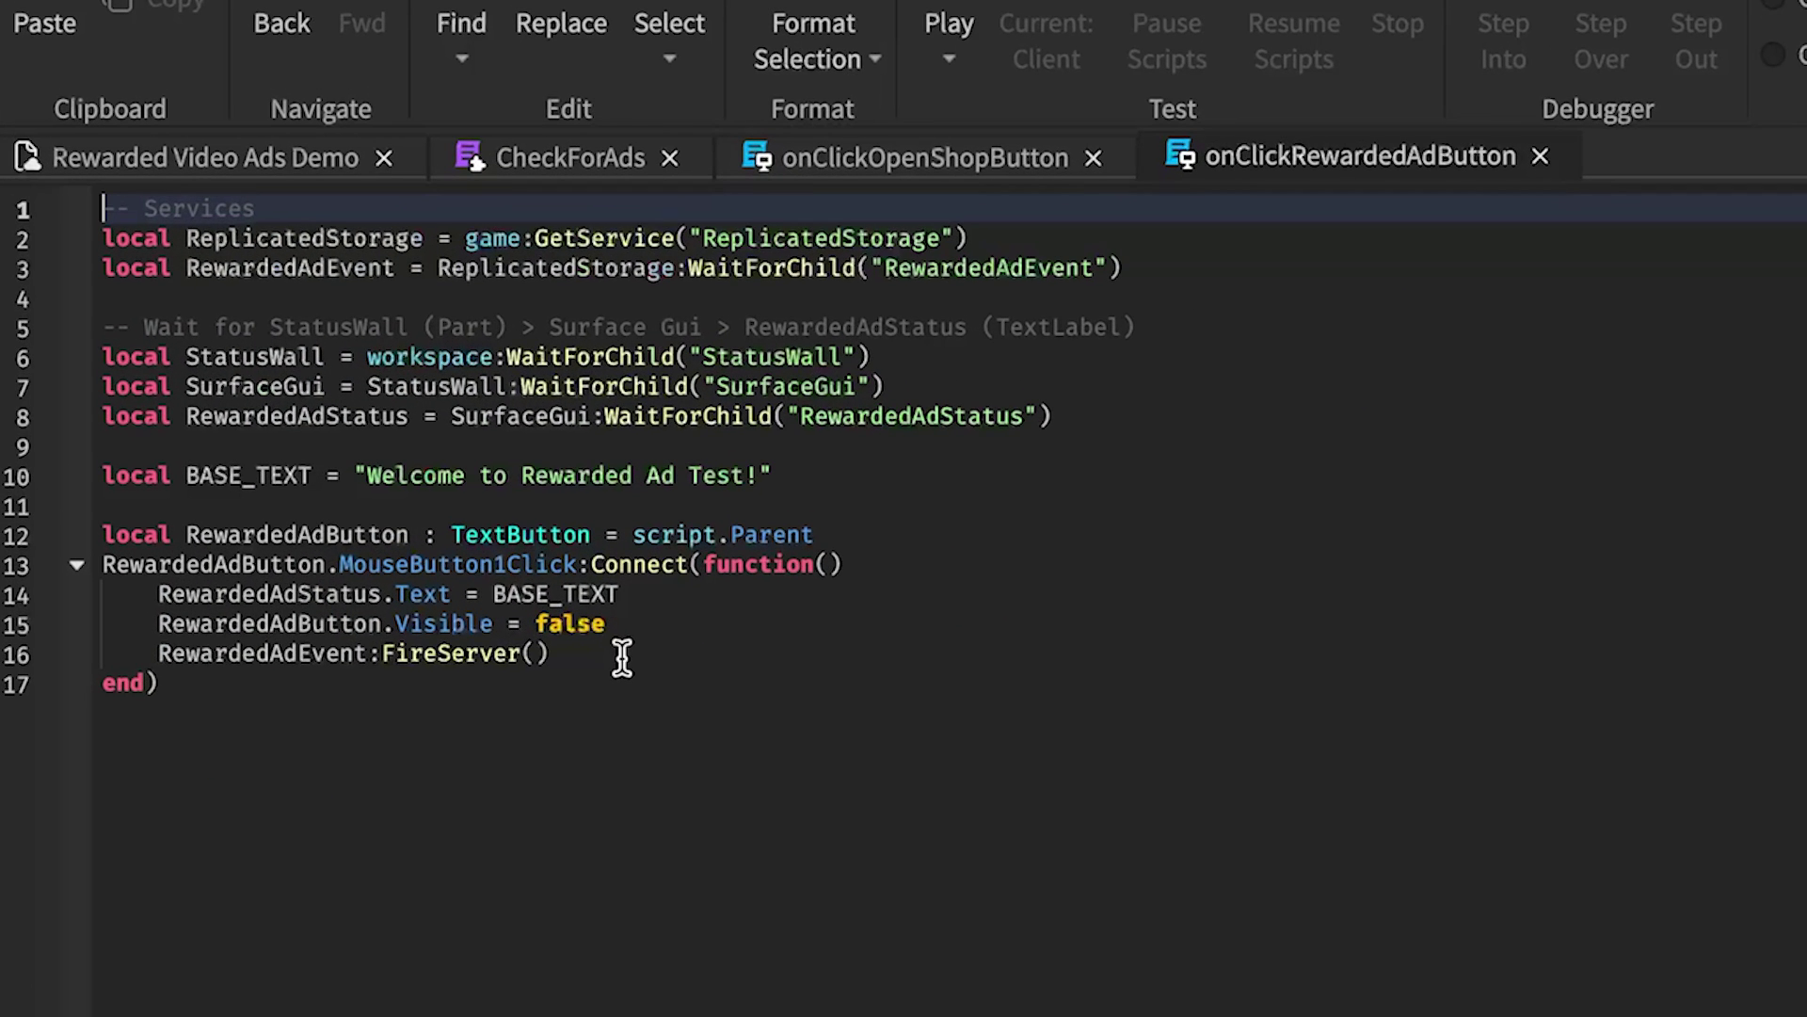
Select line 16's RewardedAdEvent:FireServer() call in onClickRewardedAdButton.
{"action": "left_click", "coordinate": [580, 655]}
{"action": "left_click_drag", "start_coordinate": [583, 654], "coordinate": [81, 647]}
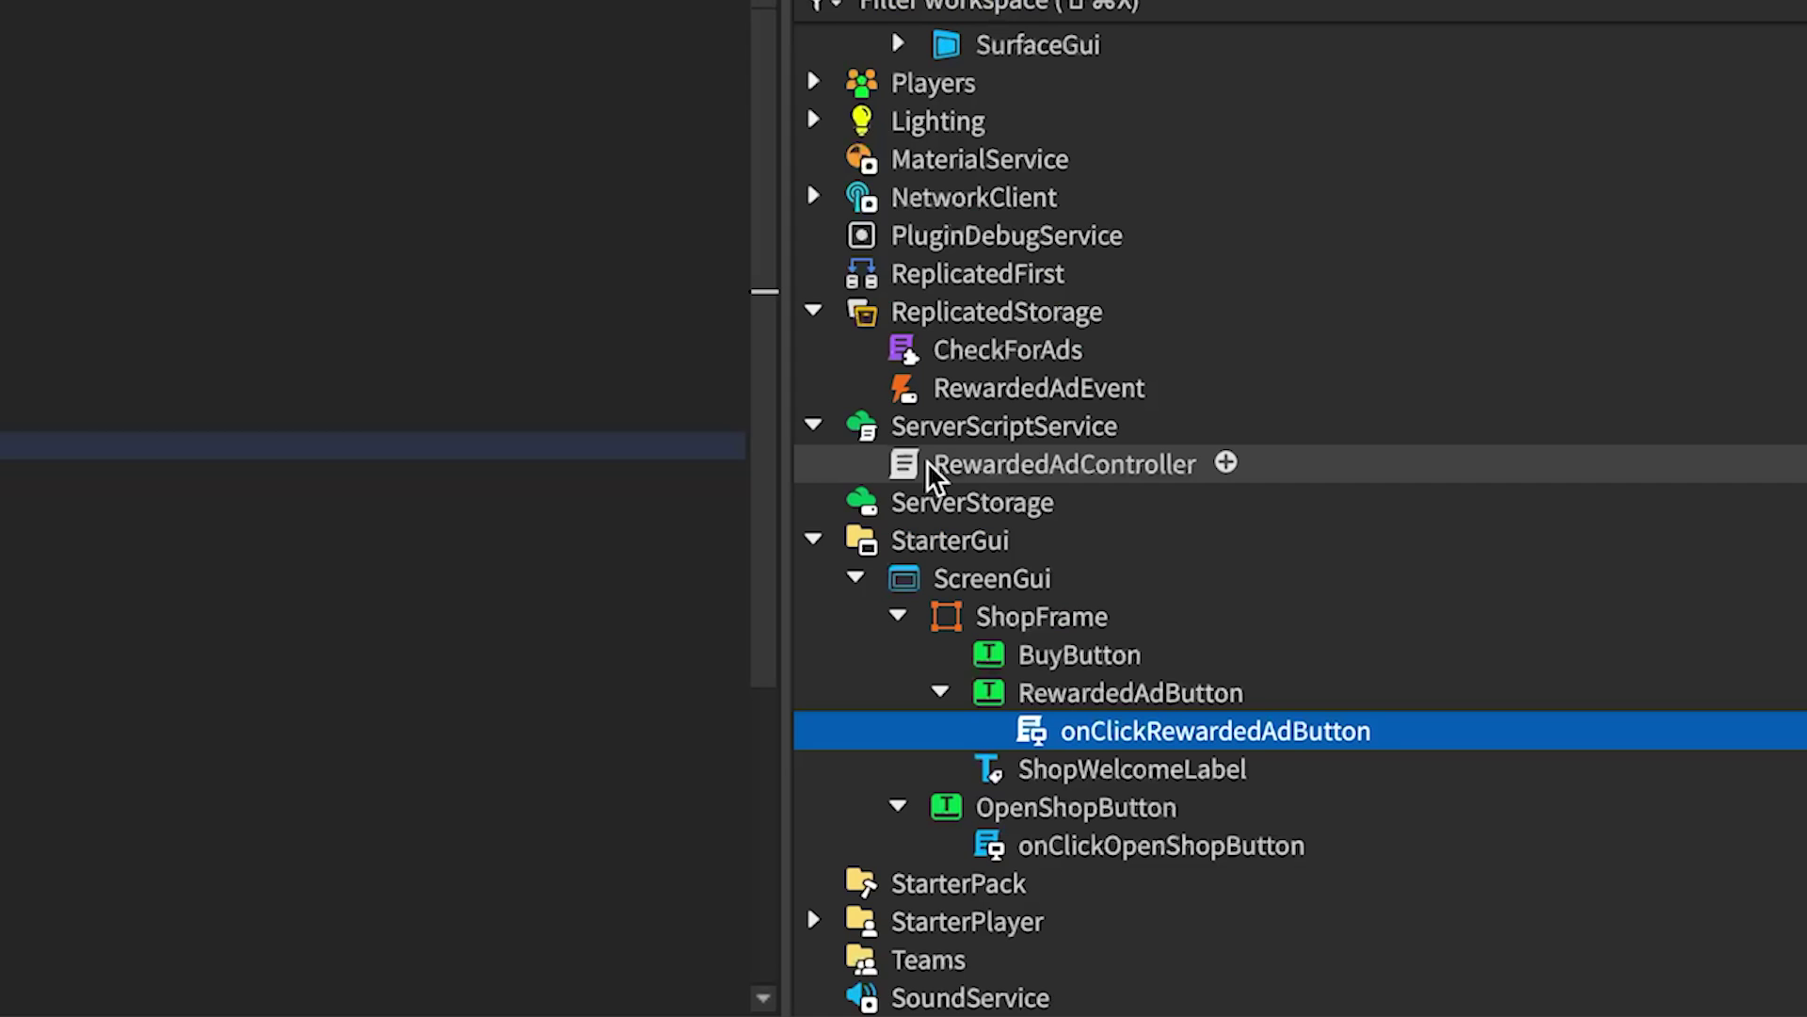
Open RewardedAdController and highlight DEV_PRODUCT_ID and the ShowRewardedVideoAdAsync call.
{"action": "left_click", "coordinate": [935, 469]}
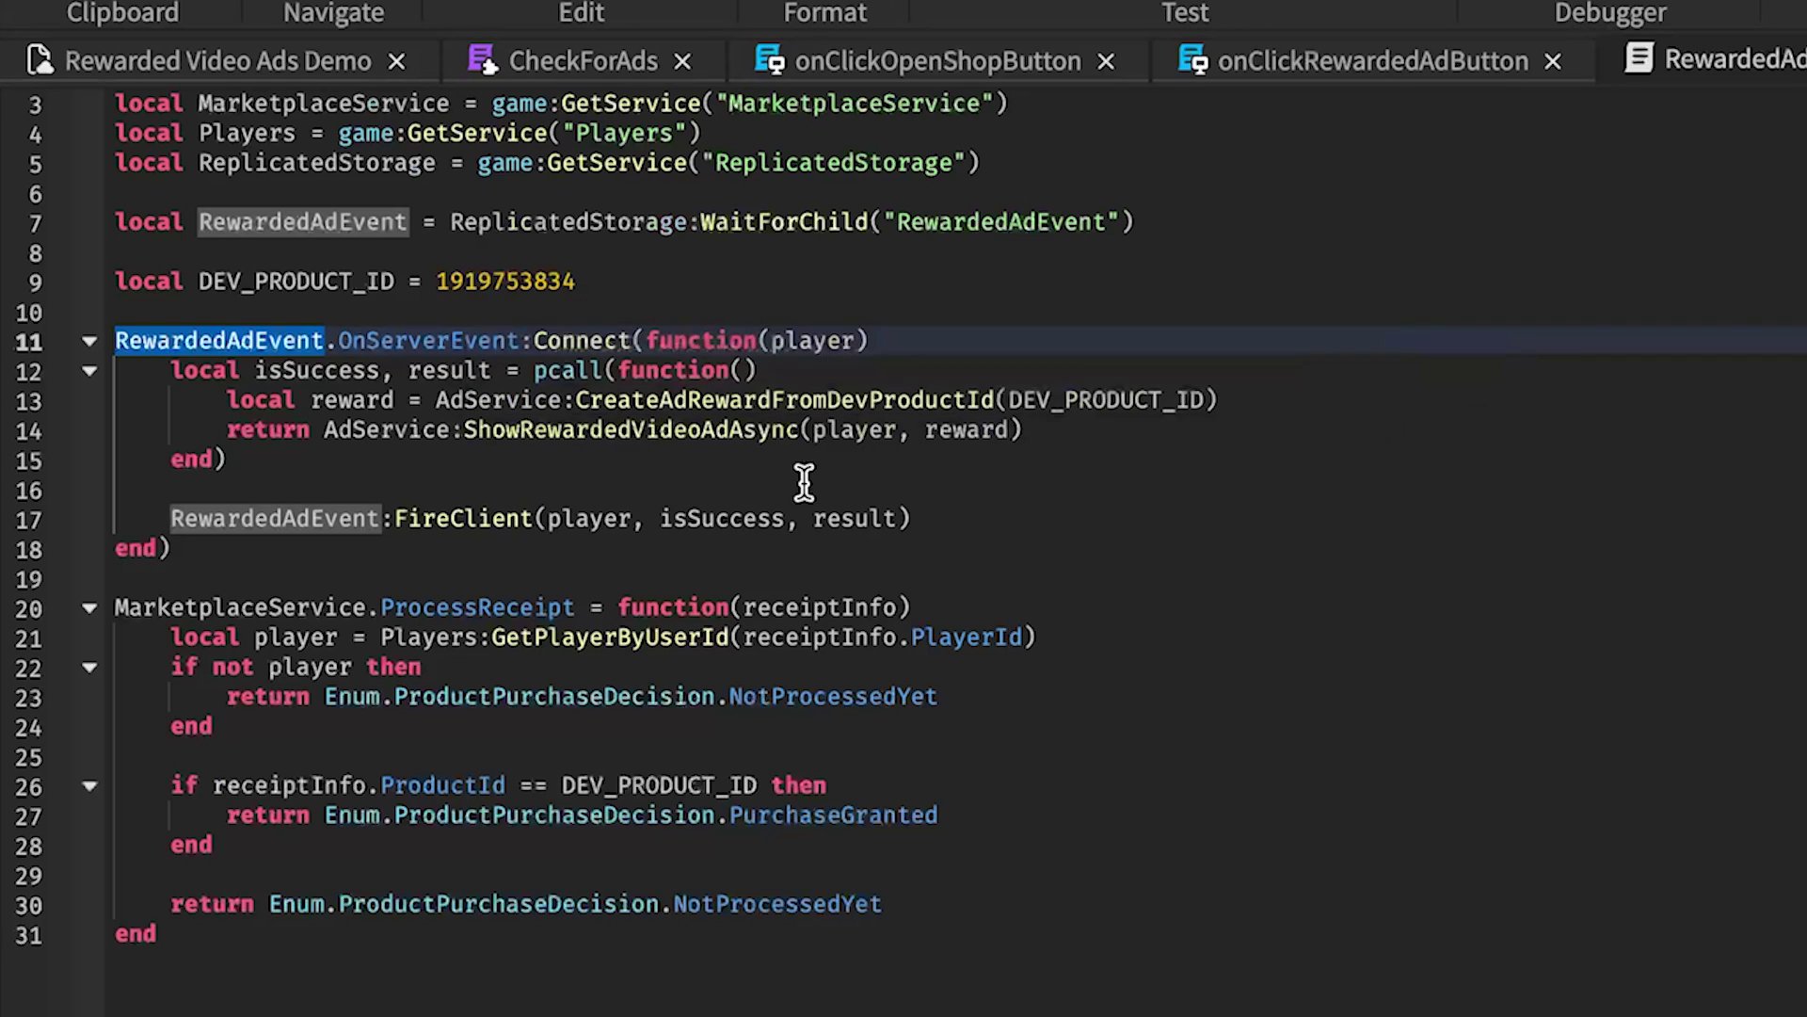
{"action": "double_click", "coordinate": [855, 400]}
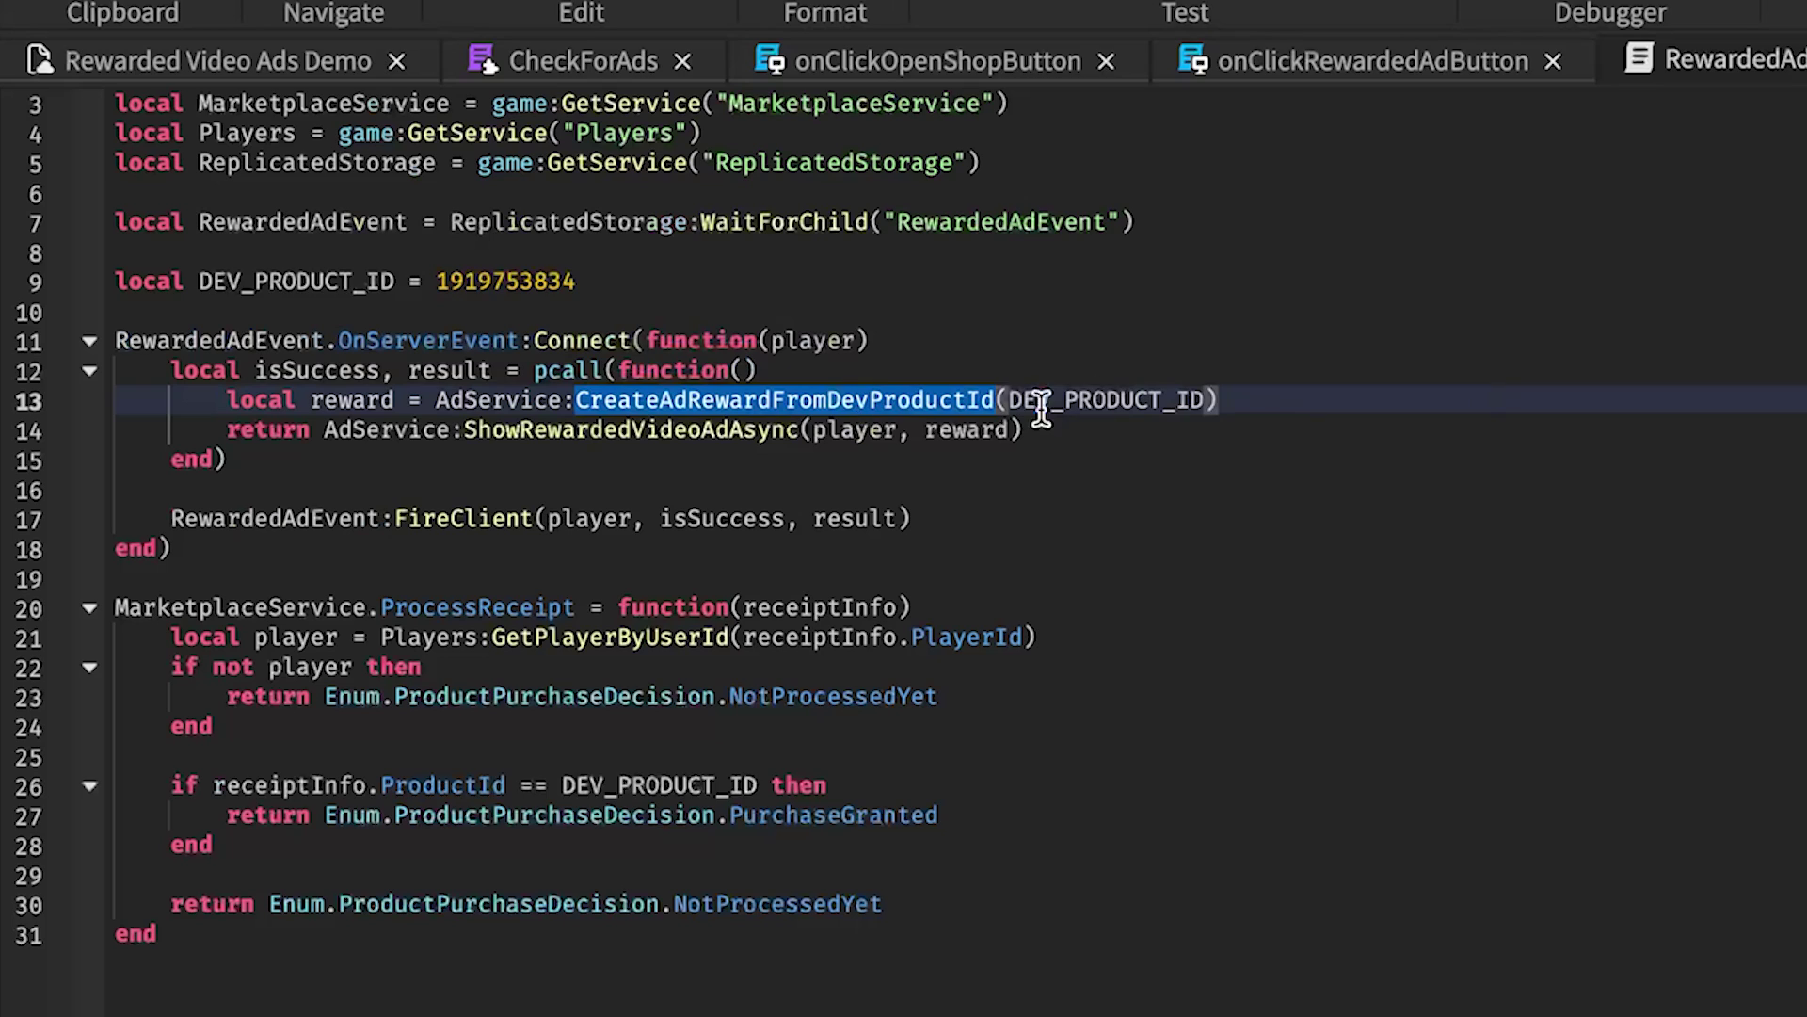
{"action": "double_click", "coordinate": [1116, 400]}
{"action": "double_click", "coordinate": [793, 427]}
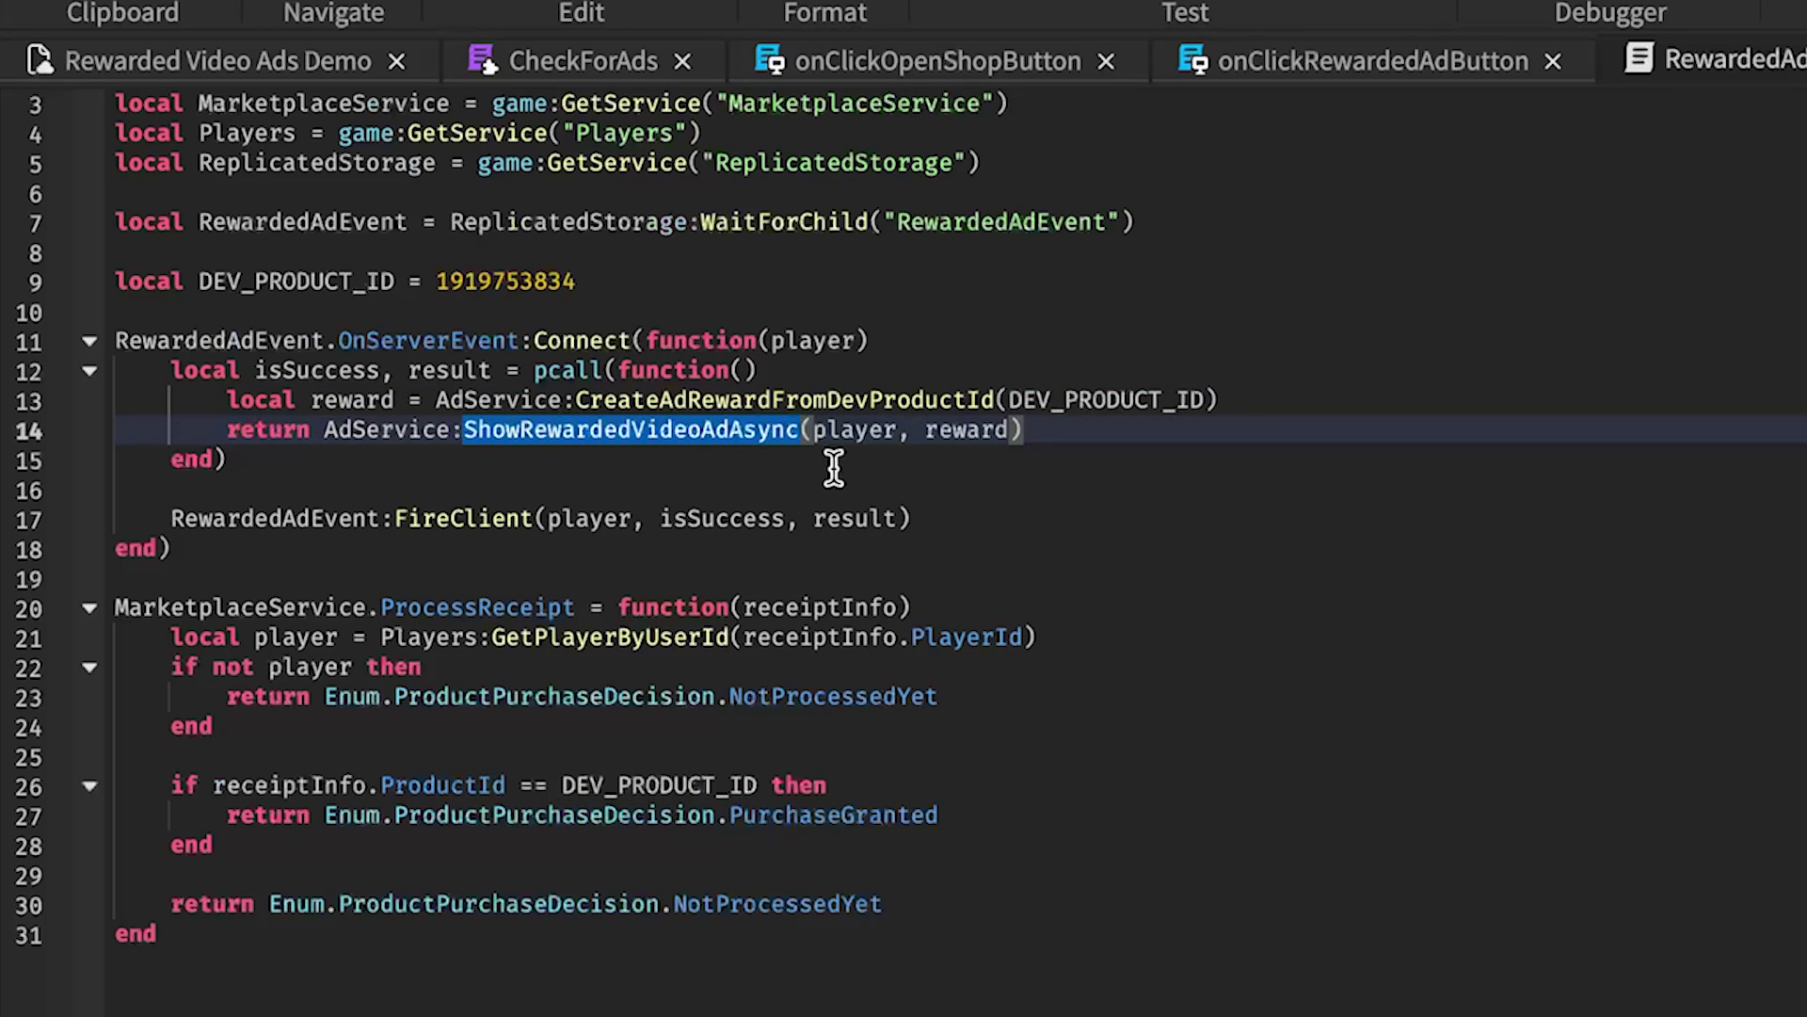
Highlight the player and reward arguments, the receiptInfo parameter and the product ID check.
{"action": "double_click", "coordinate": [852, 430]}
{"action": "double_click", "coordinate": [968, 429]}
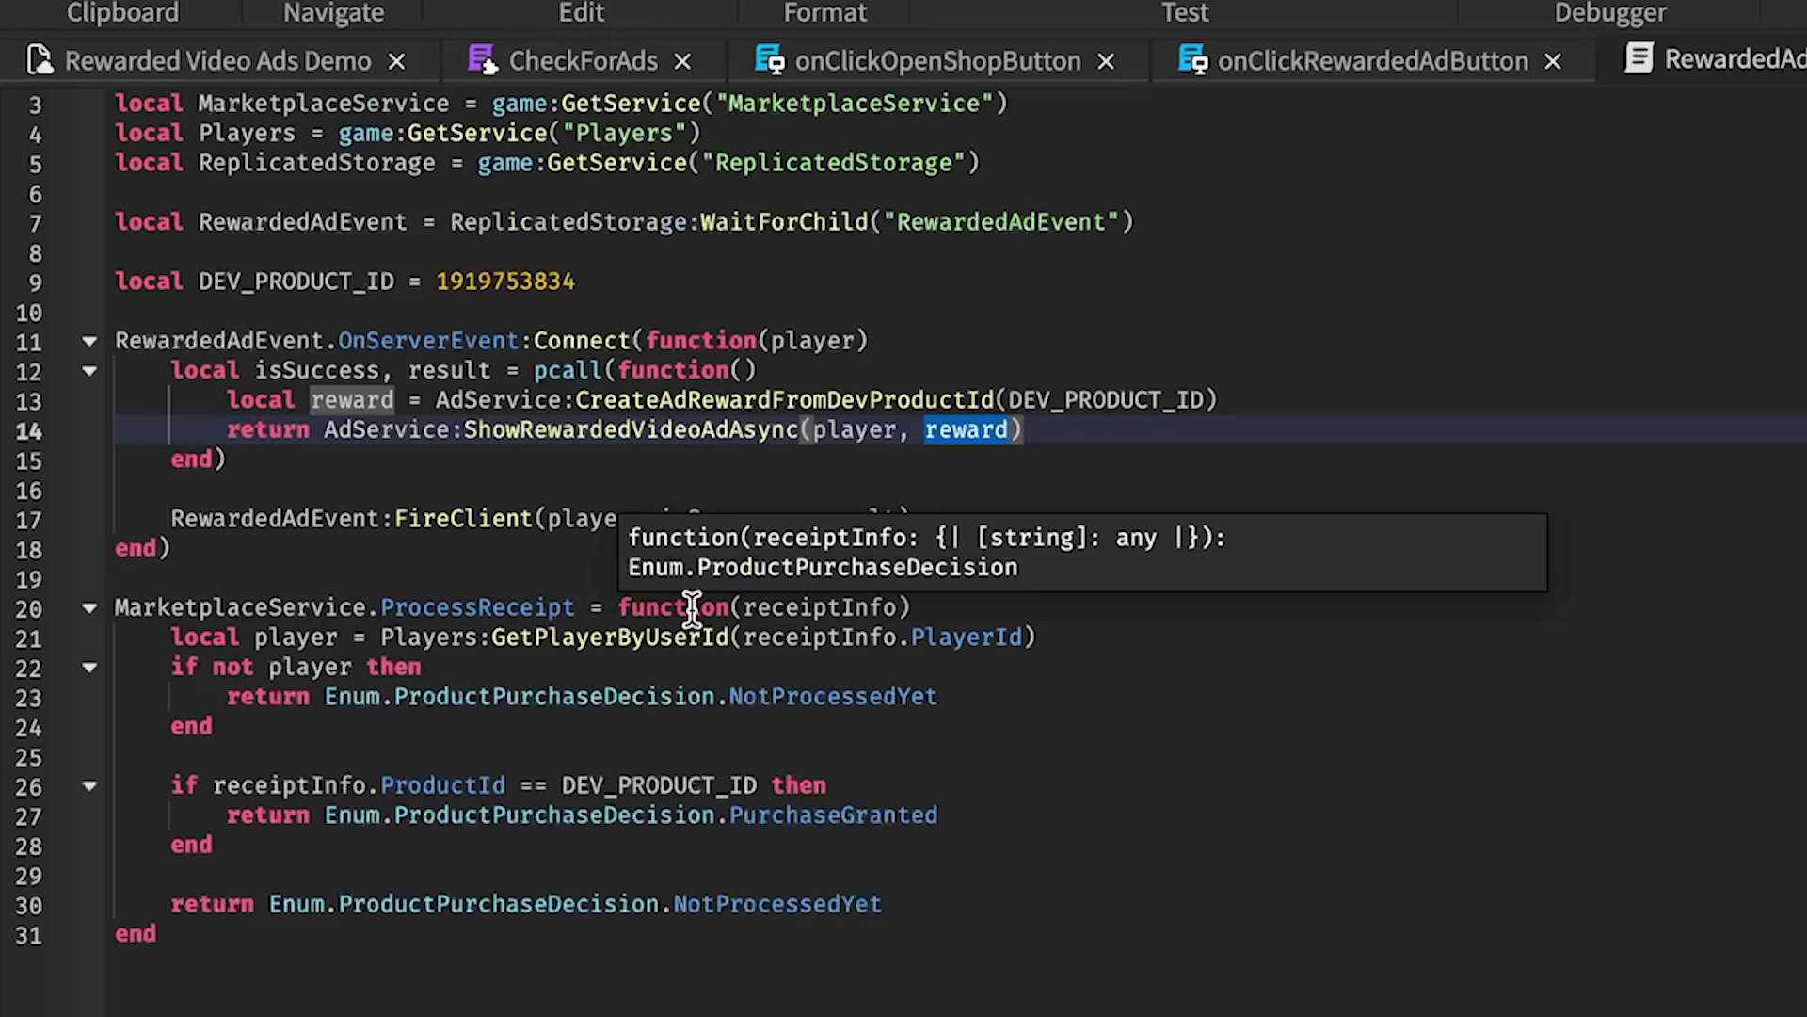
{"action": "double_click", "coordinate": [862, 607]}
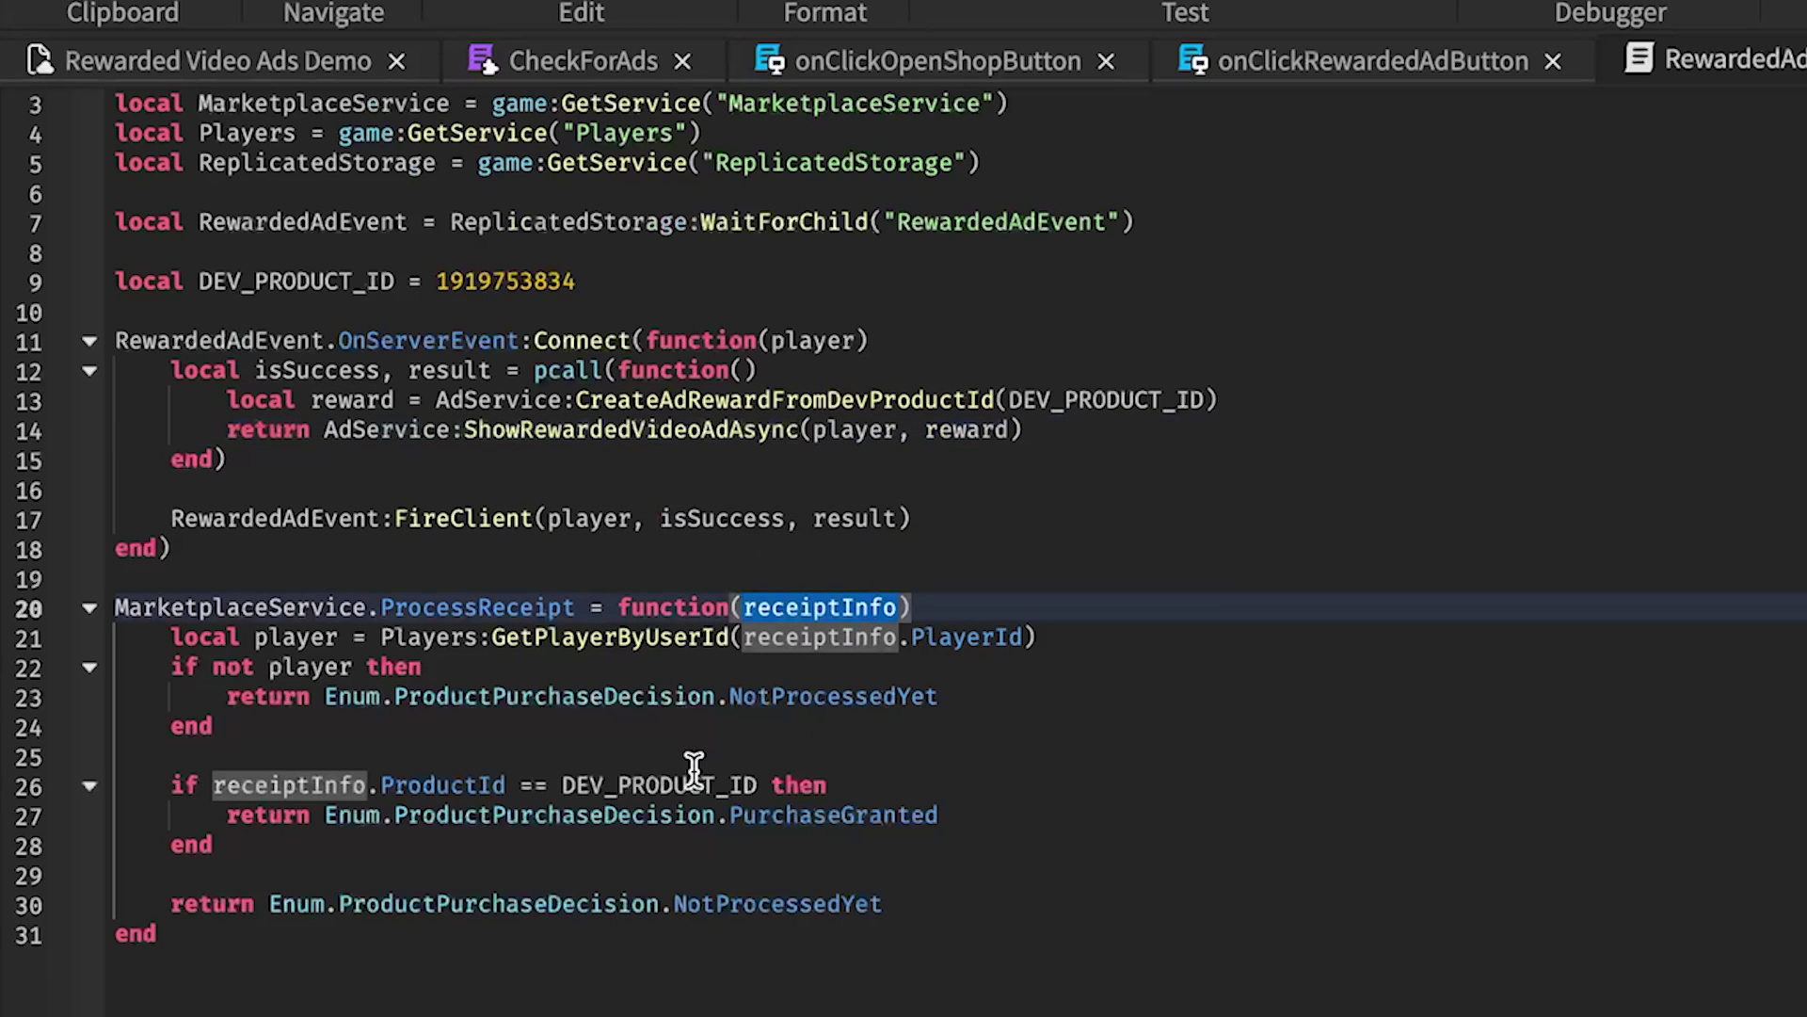
{"action": "left_click_drag", "start_coordinate": [435, 815], "coordinate": [134, 788]}
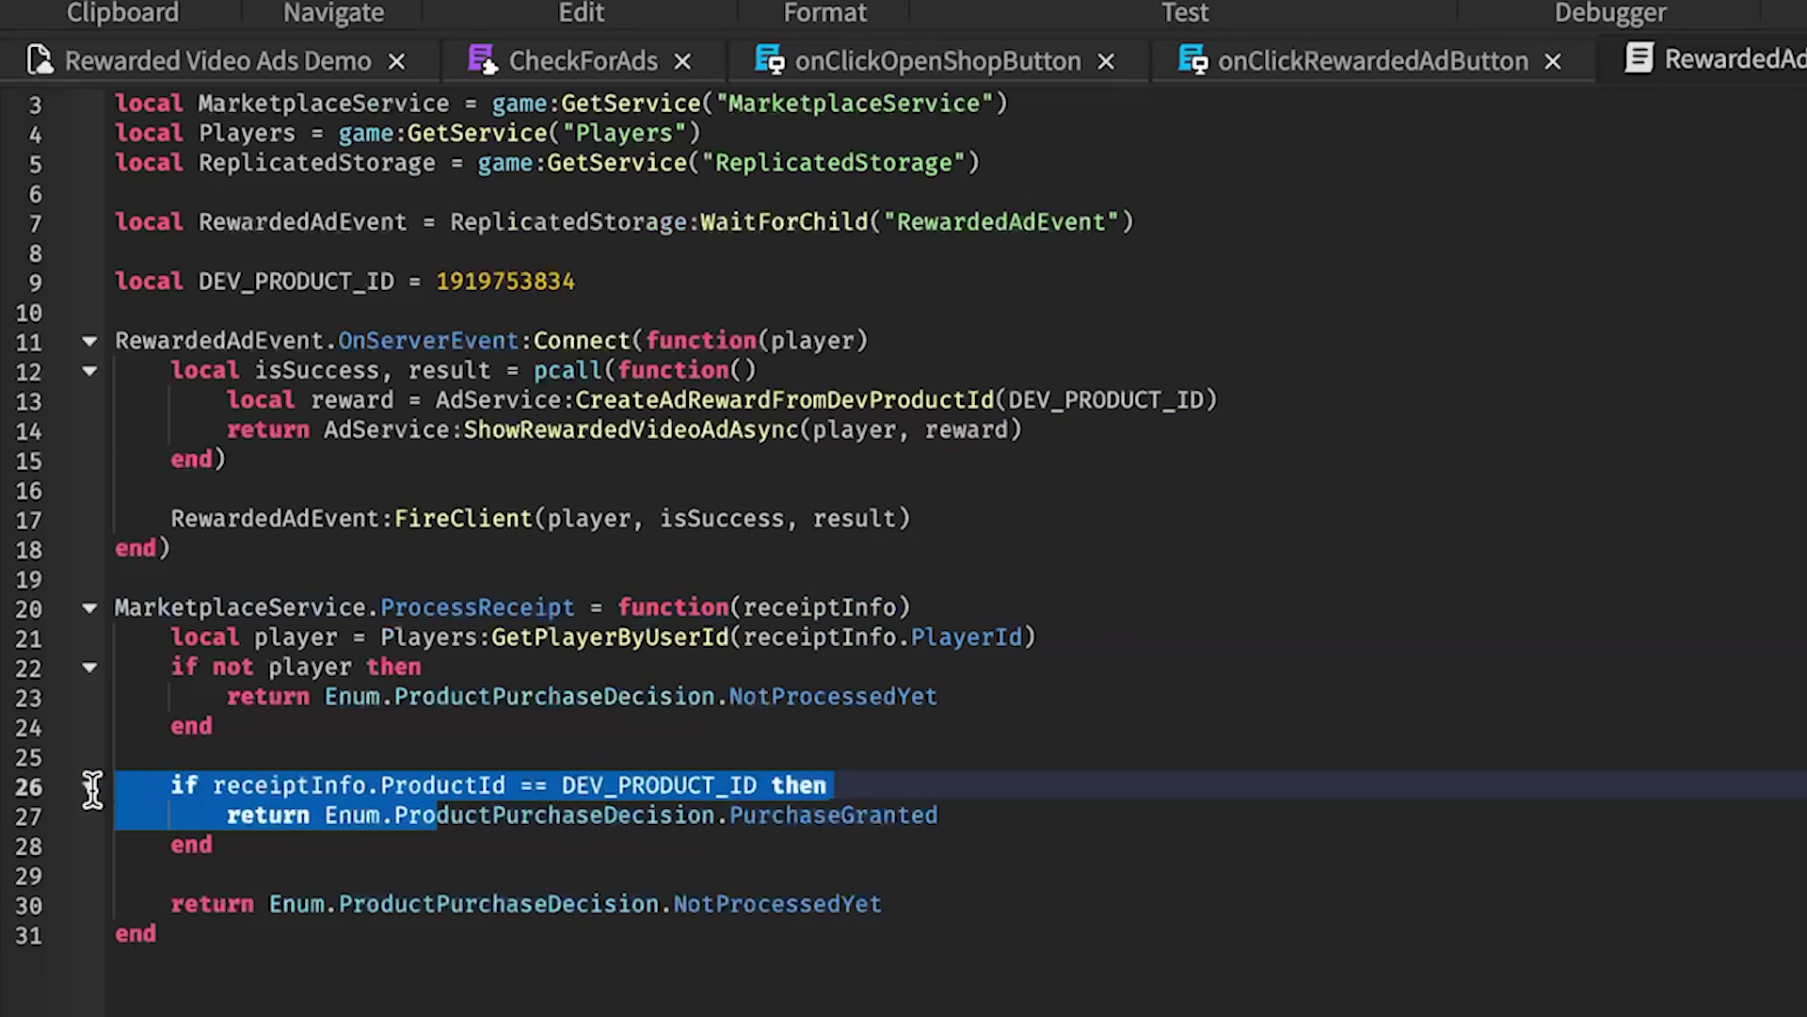